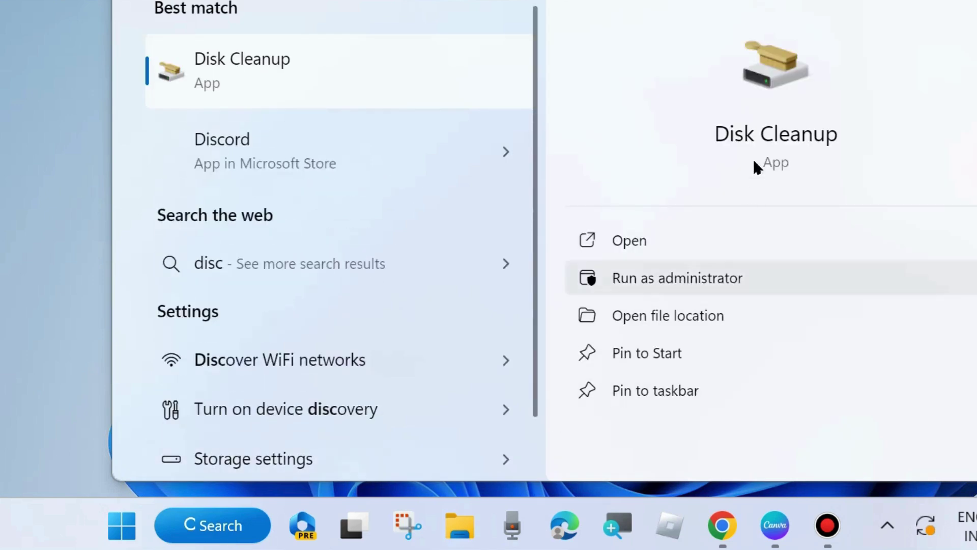
- Launch Disk Cleanup from the 'disc' search results
click(627, 243)
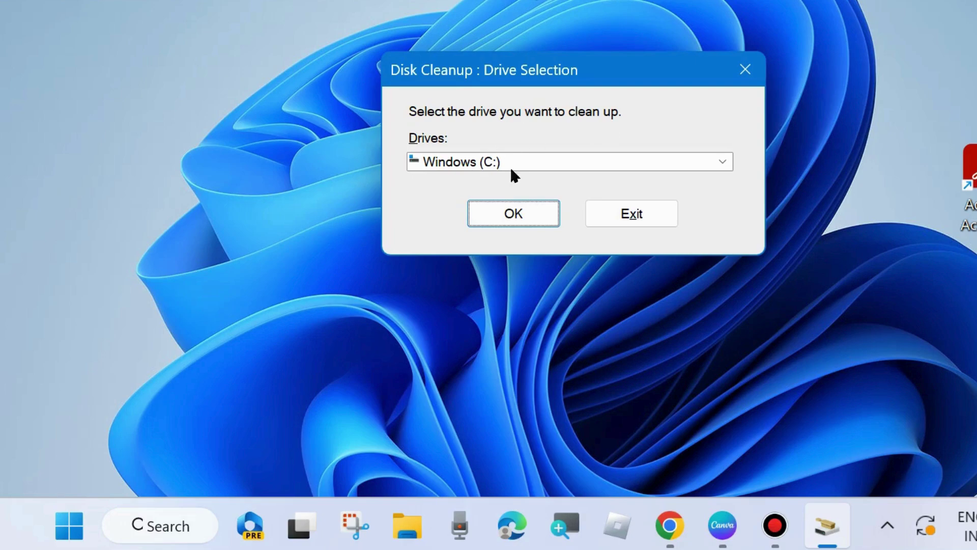
- Clean Windows (C:), permanently deleting the checked files totaling about 509 MB
click(514, 209)
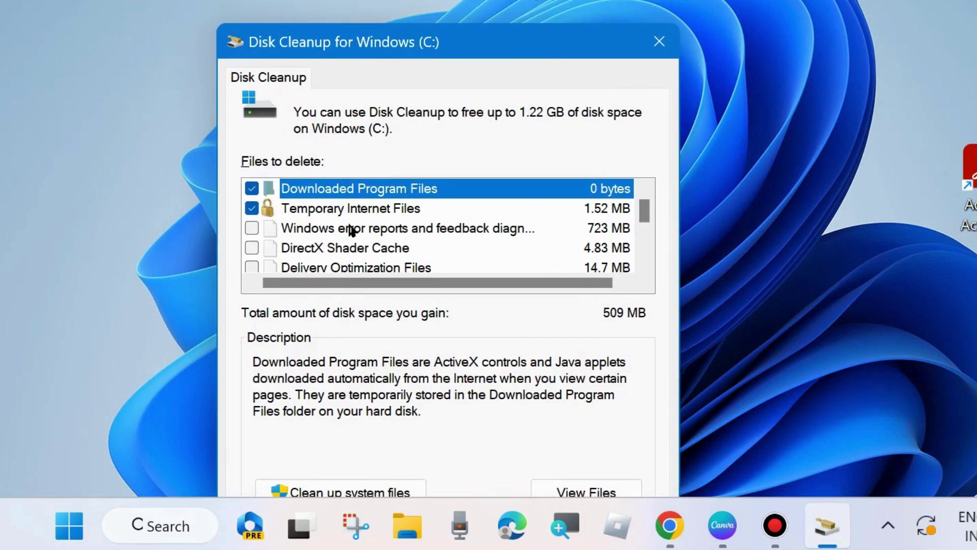
scroll(308, 253, down, 1)
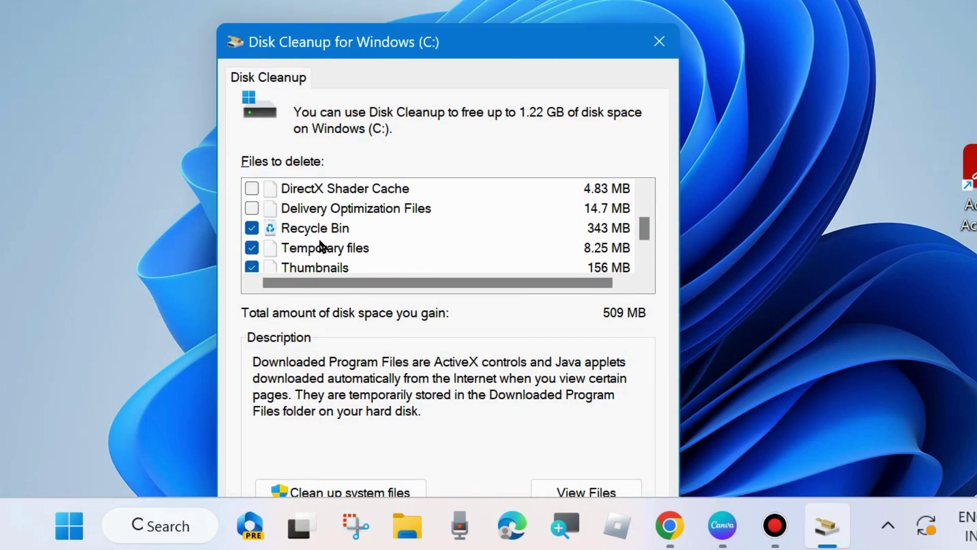
scroll(331, 252, down, 1)
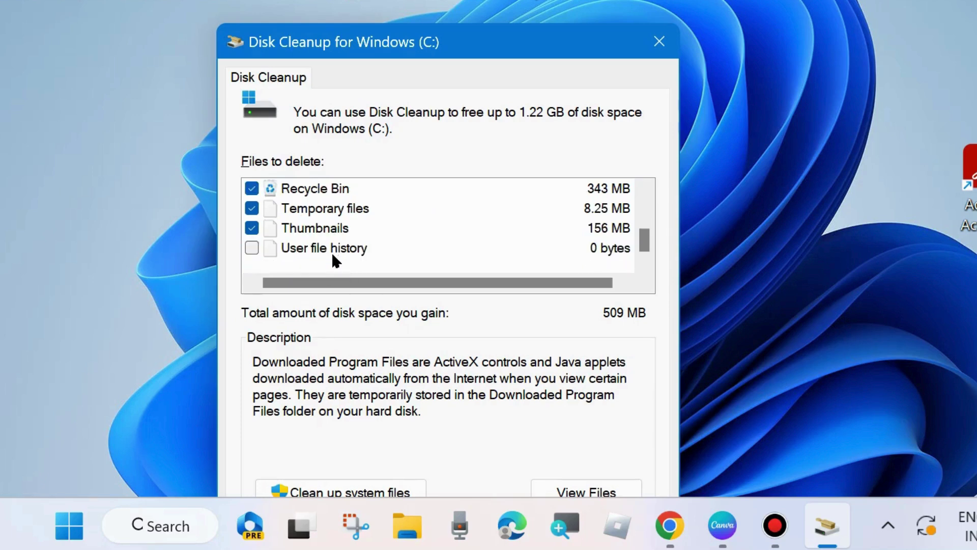
scroll(331, 251, up, 2)
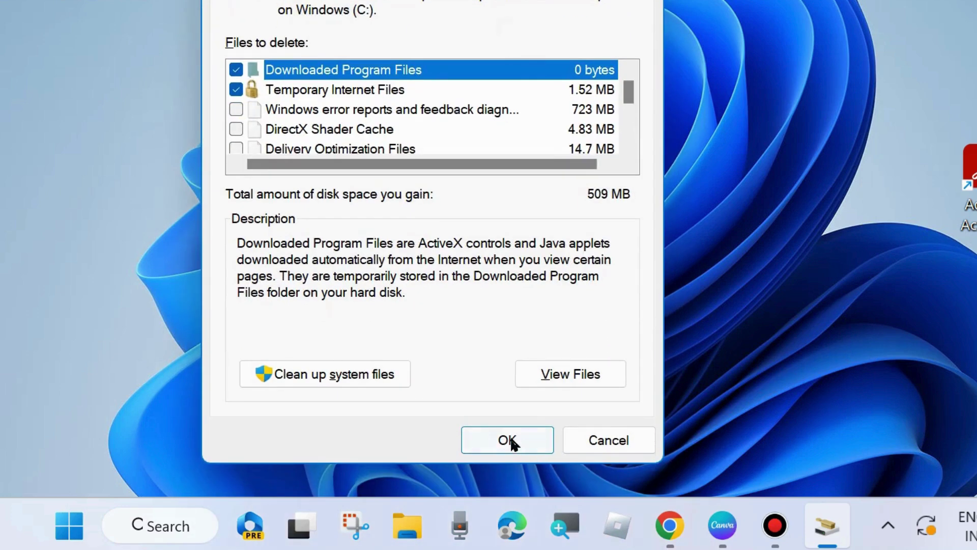
click(514, 441)
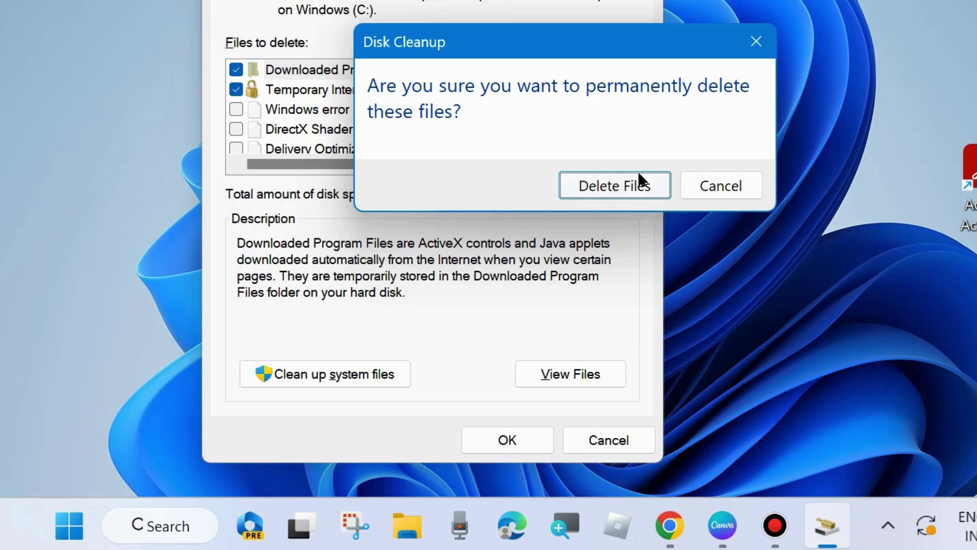
click(601, 180)
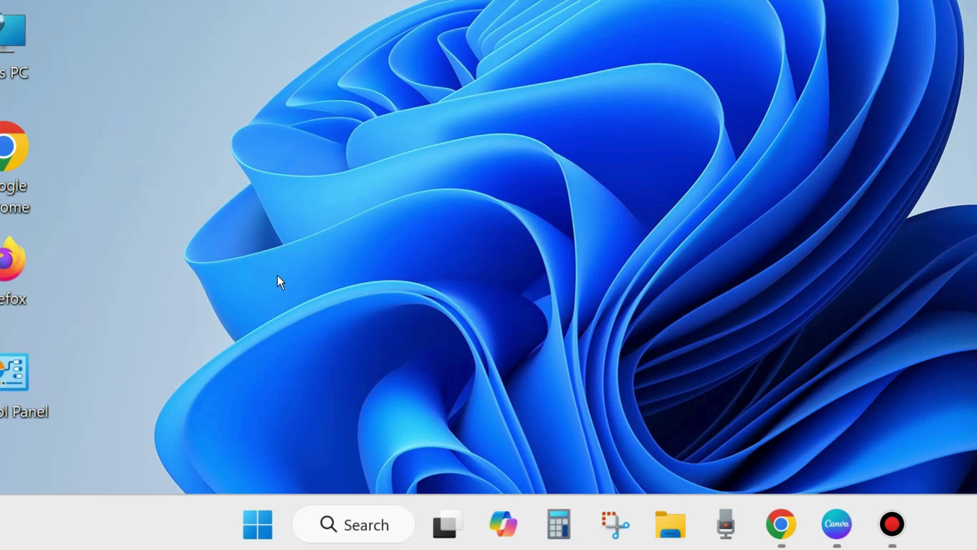
- Open Windows Settings from the Win+X menu and scroll its Home page navigation
right_click(252, 522)
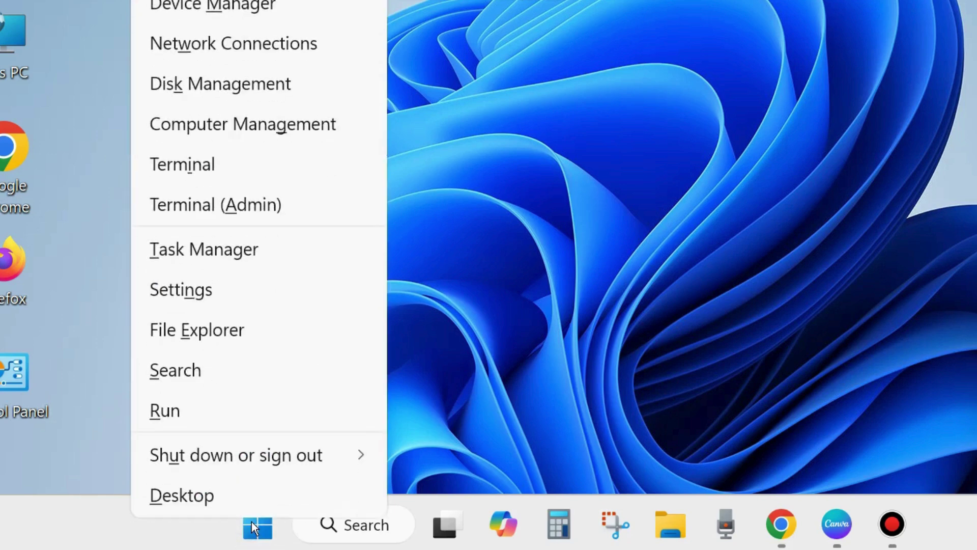
click(187, 289)
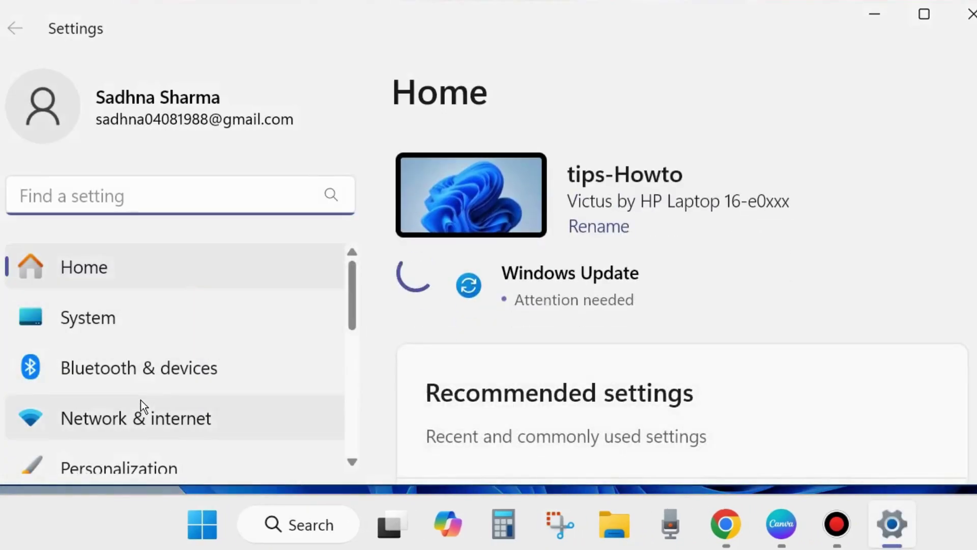
scroll(141, 402, down, 2)
scroll(200, 412, down, 2)
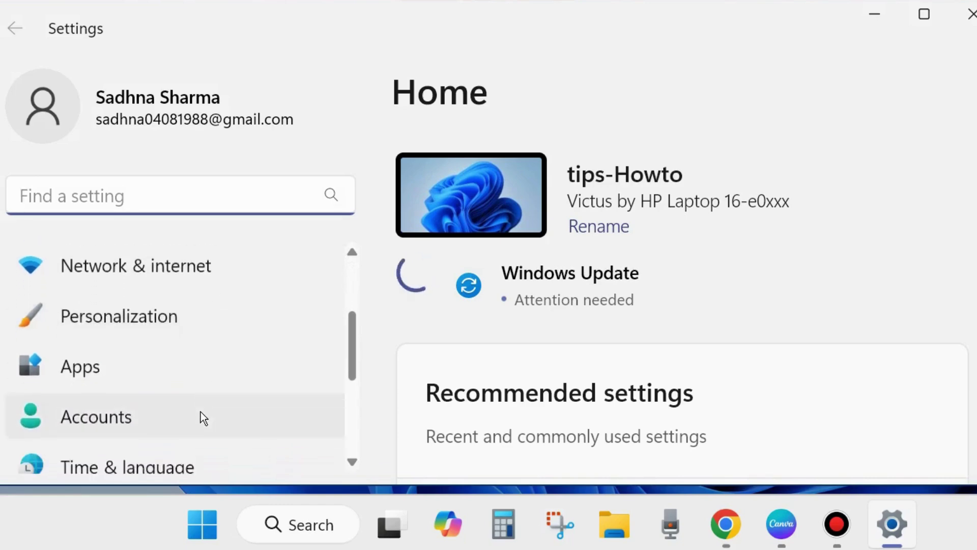
scroll(200, 412, down, 3)
scroll(201, 413, up, 6)
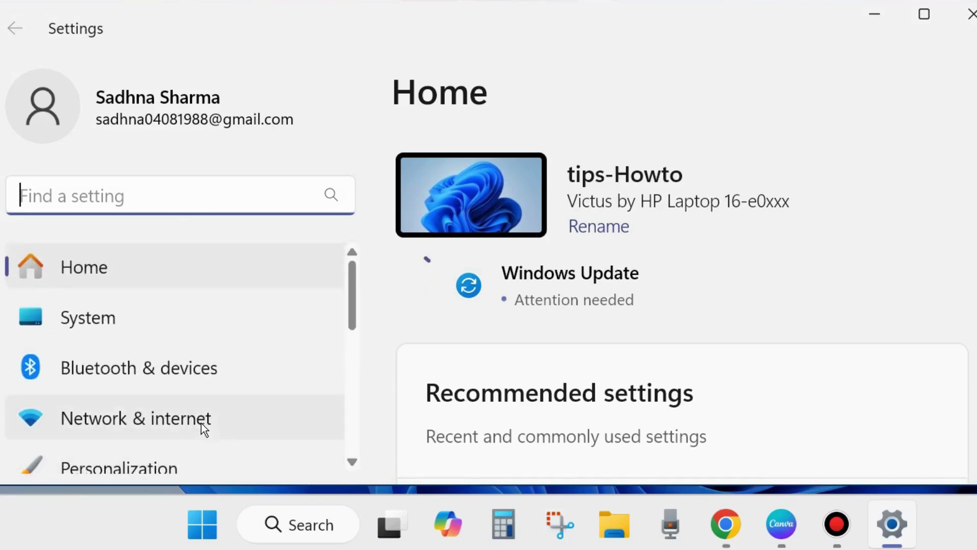
- Navigate to System > Troubleshoot > Other troubleshooters
click(83, 326)
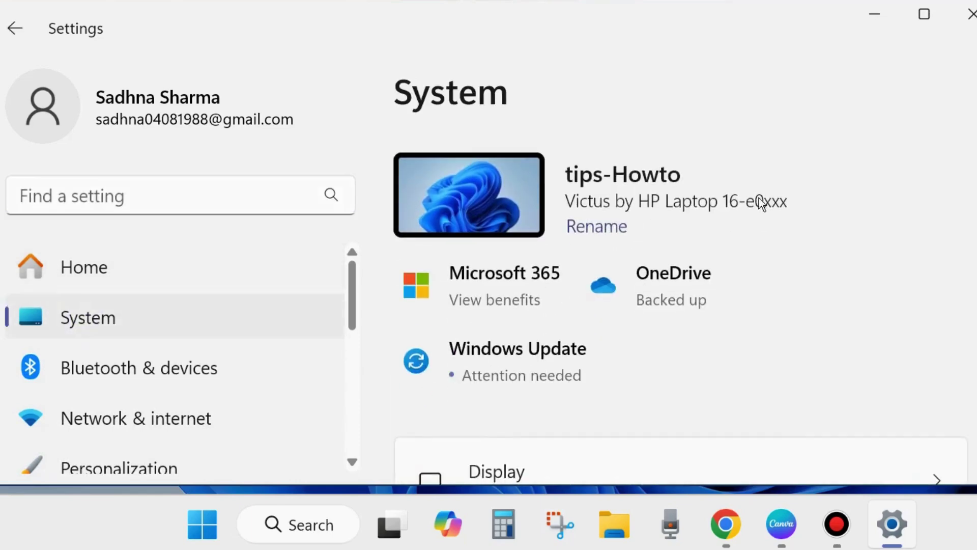
scroll(733, 326, down, 10)
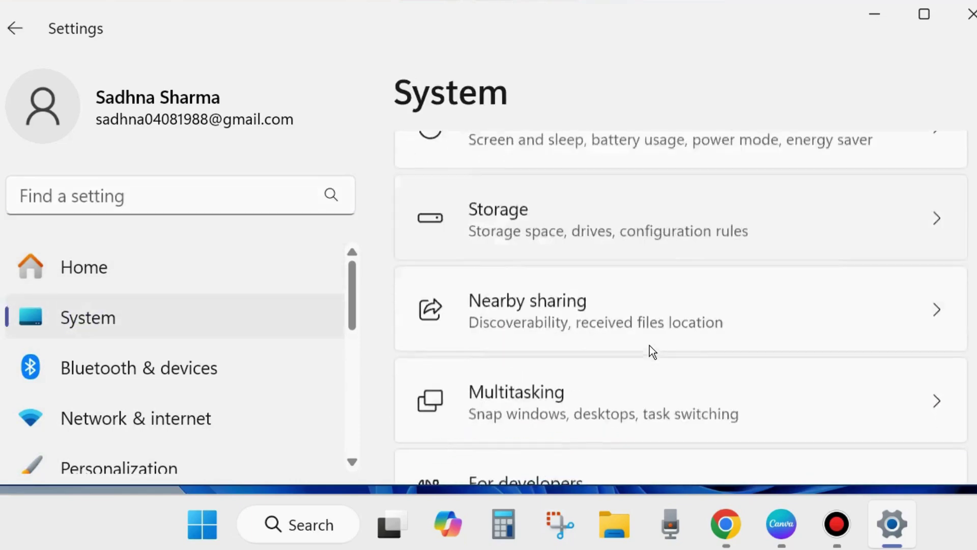
scroll(649, 345, down, 4)
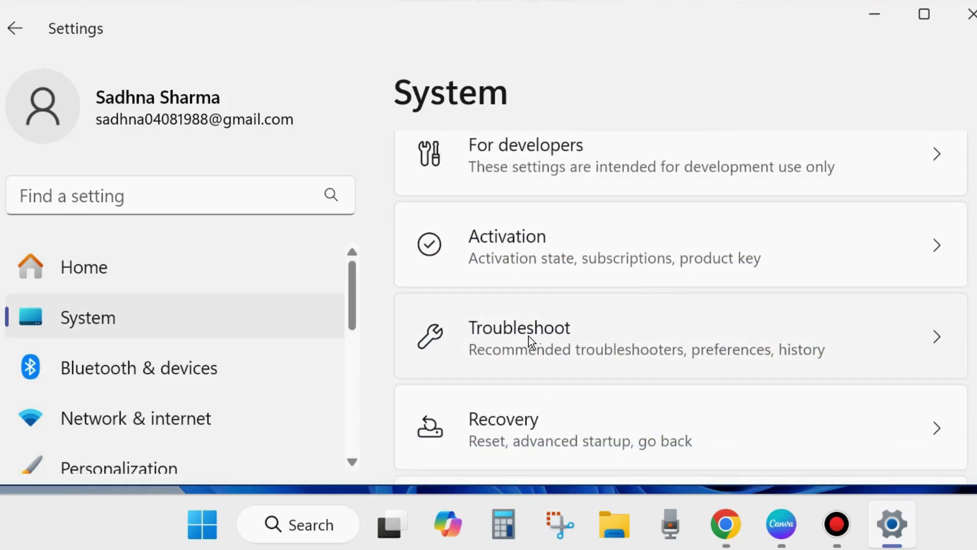
click(528, 336)
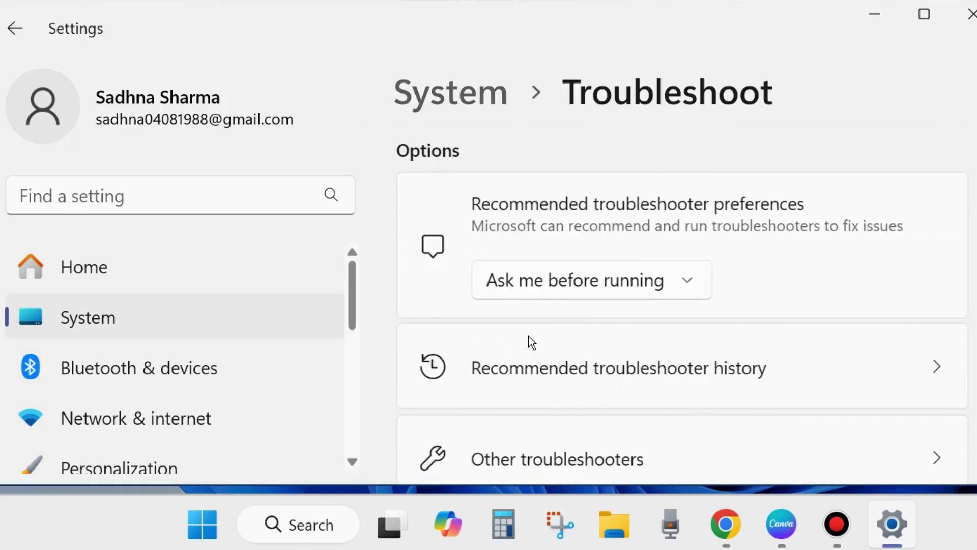
scroll(707, 316, down, 3)
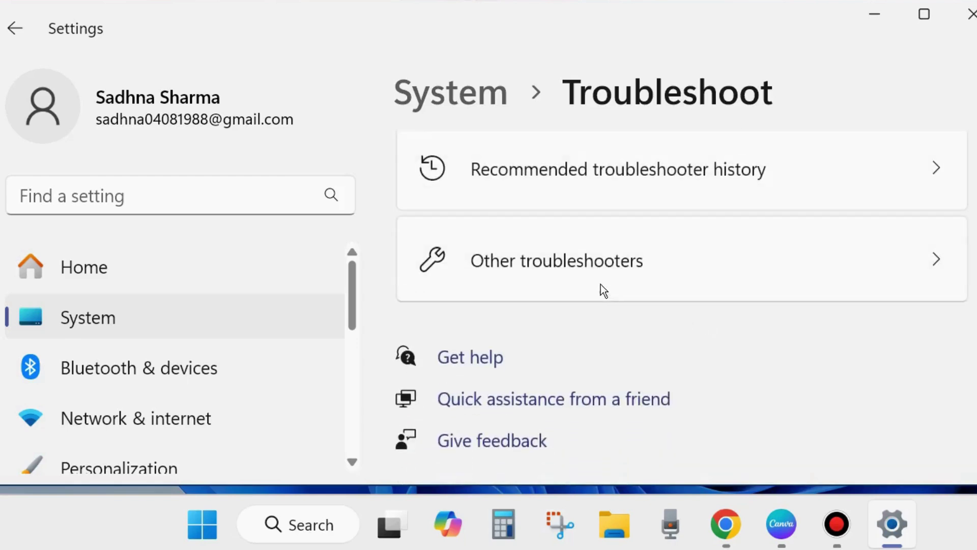
click(550, 265)
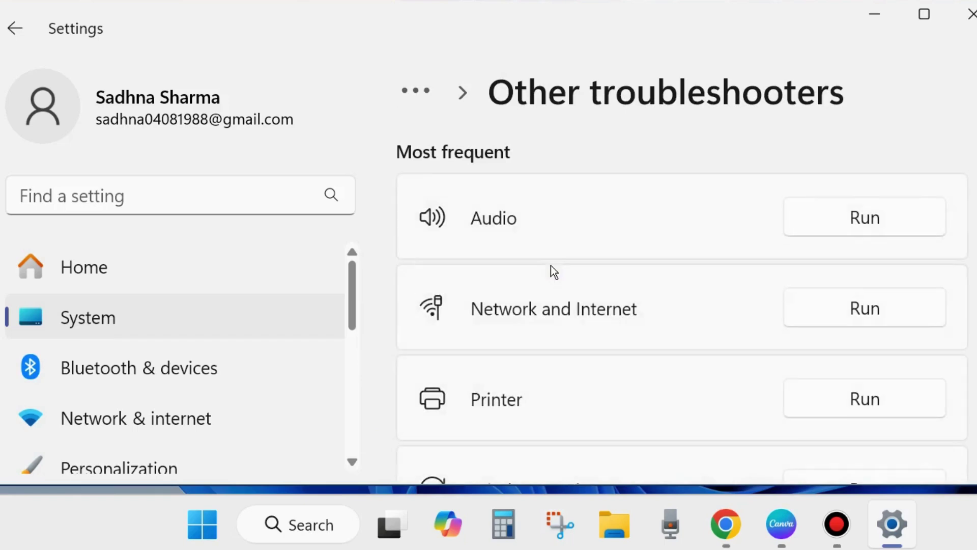
- Run the Windows Update troubleshooter and close the Get Help window
scroll(551, 265, down, 5)
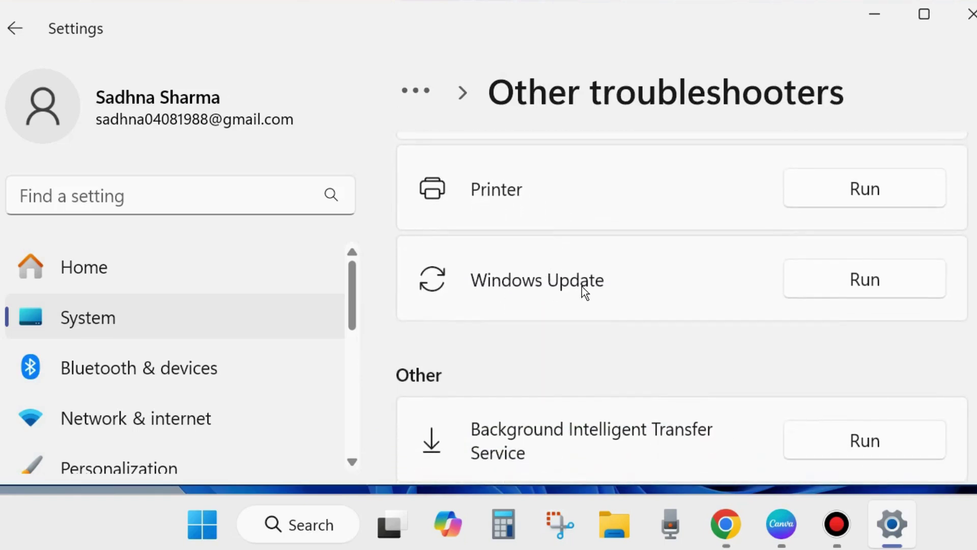
click(859, 280)
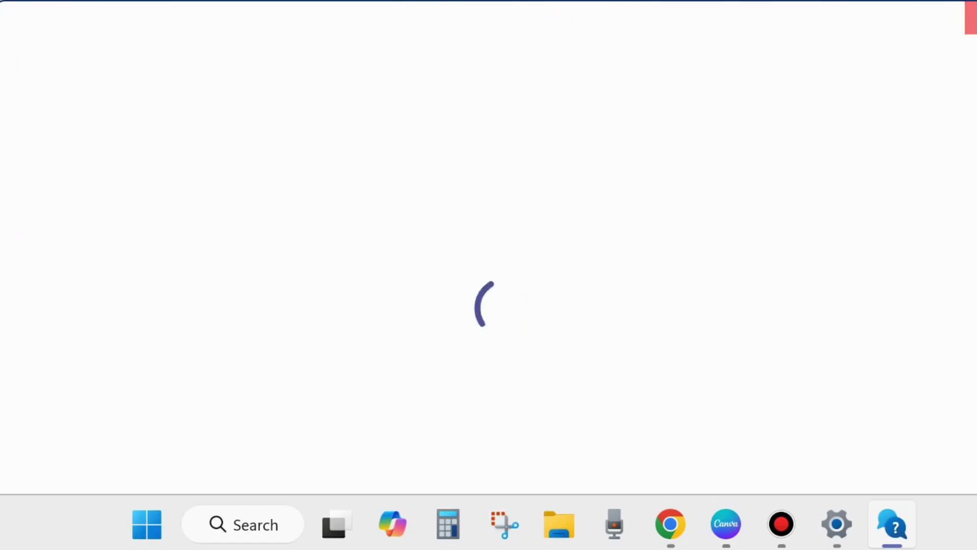
click(965, 13)
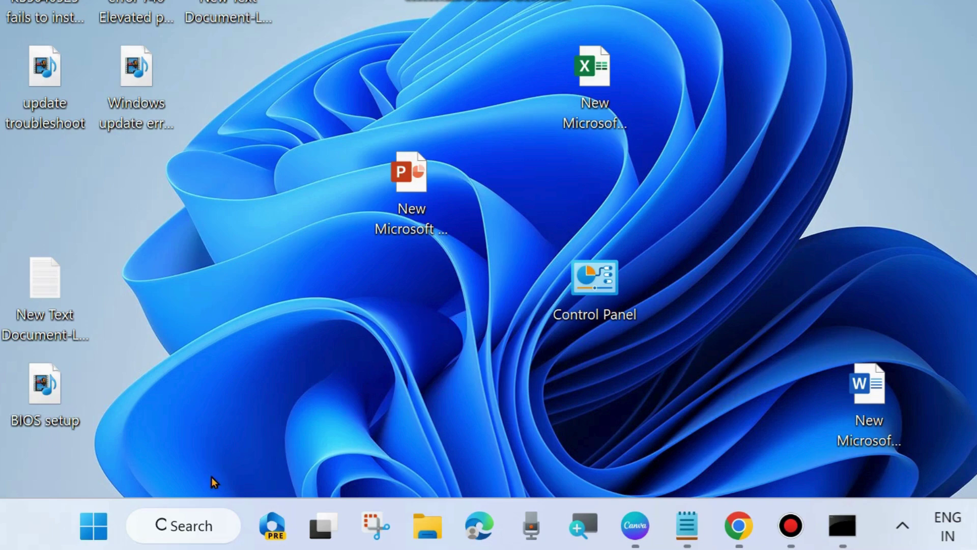
- Search 'cmd' and run Command Prompt as administrator
click(185, 526)
text(cmd)
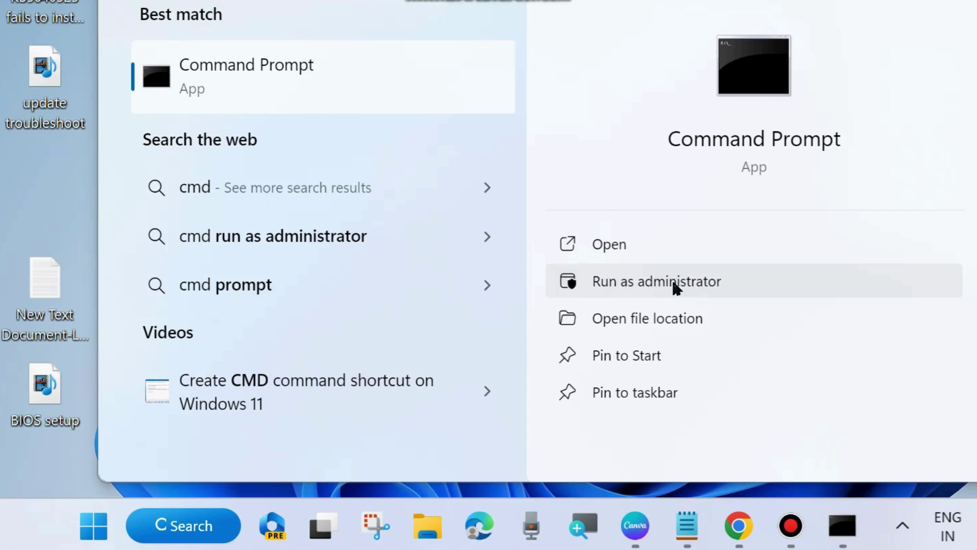
click(749, 295)
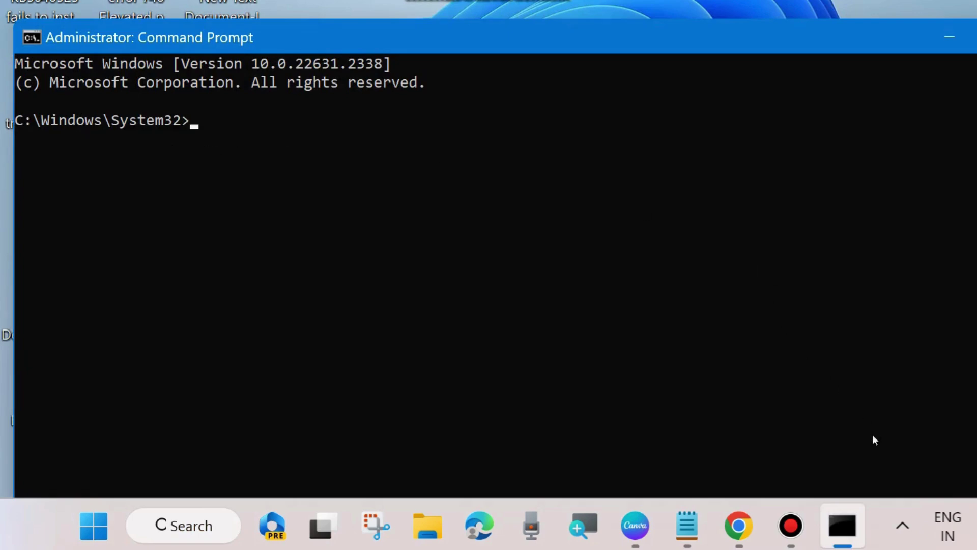
- Bring up the Notepad notes and select the scanhealth, checkhealth and restorehealth DISM lines
click(687, 526)
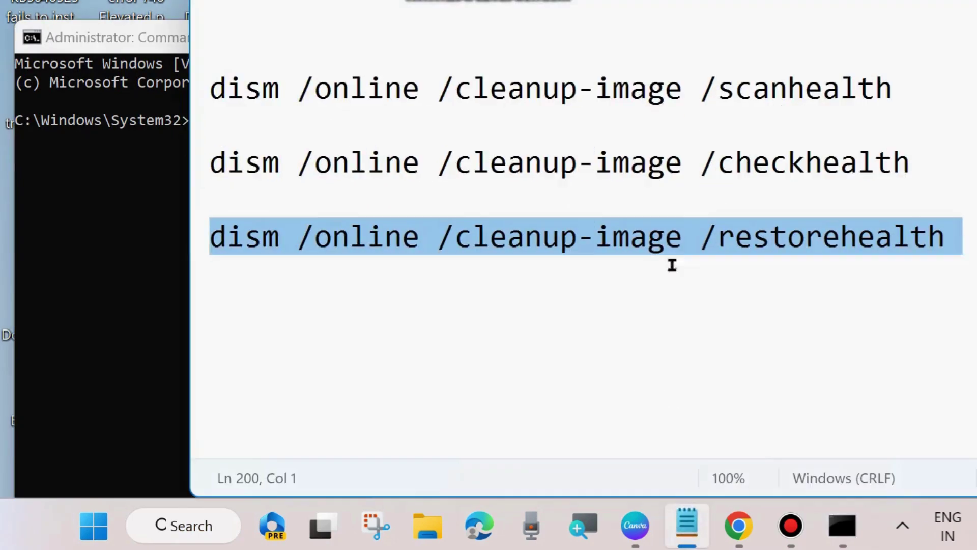
drag(649, 0, 626, 10)
click(199, 163)
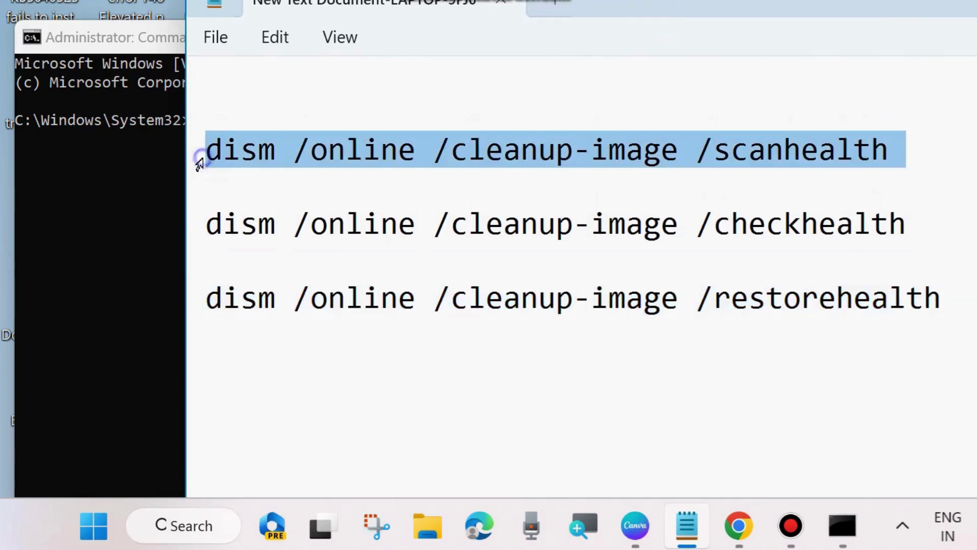
click(194, 242)
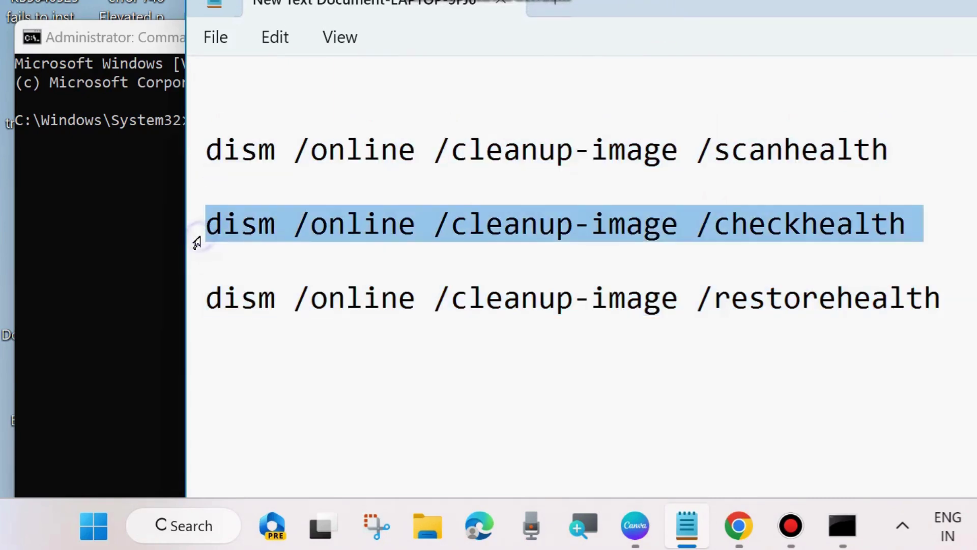
click(192, 307)
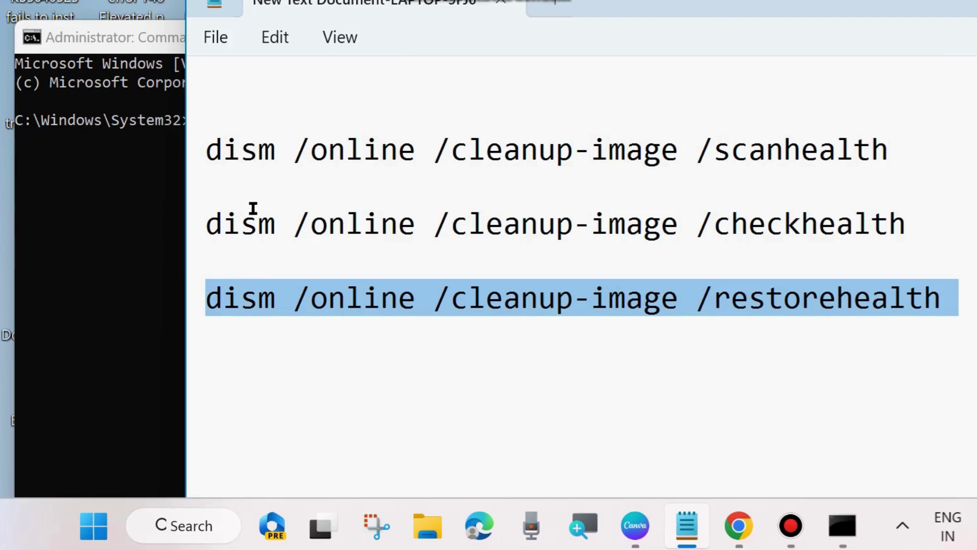
- Move Notepad aside and minimize it, leaving the administrator Command Prompt in front
drag(588, 4, 580, 172)
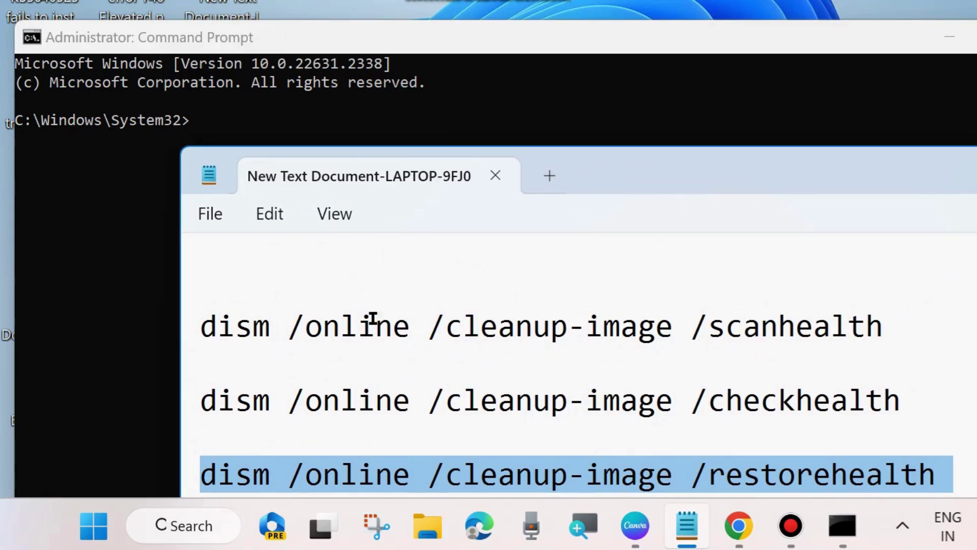
drag(584, 182, 565, 158)
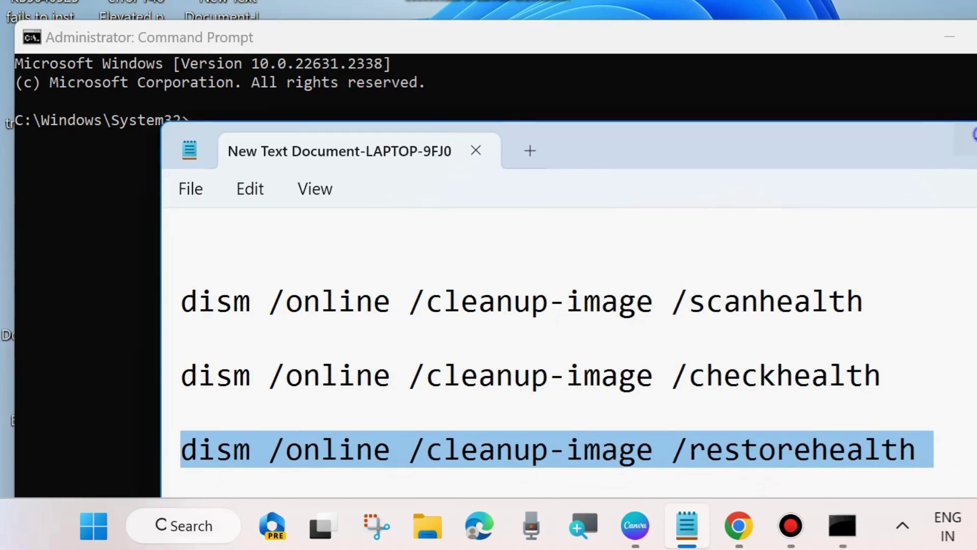
click(970, 137)
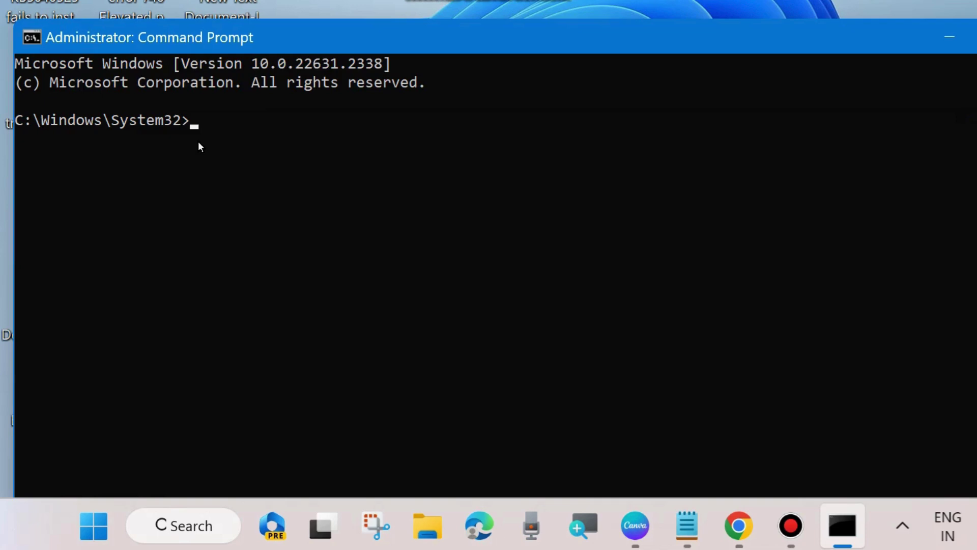
- Enter sfc /scannow at the elevated prompt and minimize Command Prompt
text(sfc /scannow)
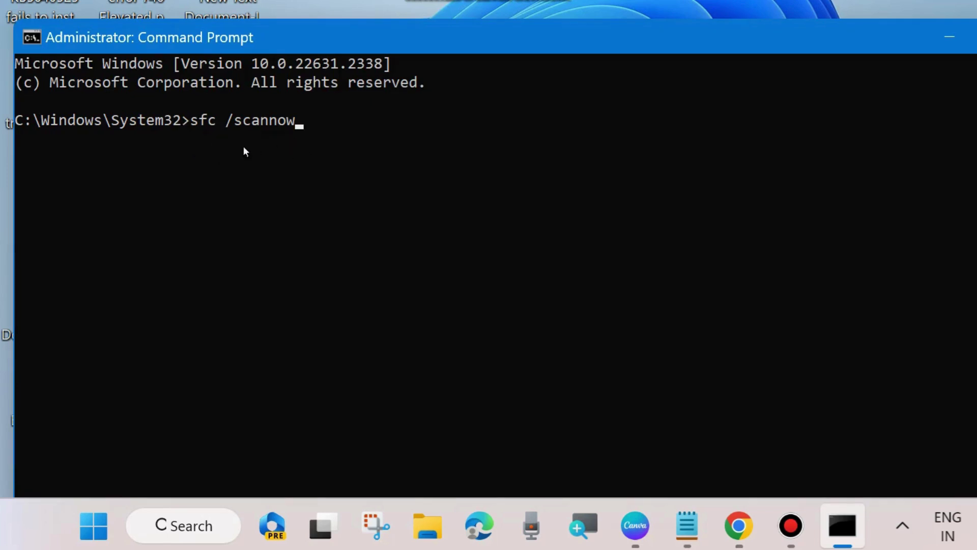
click(950, 36)
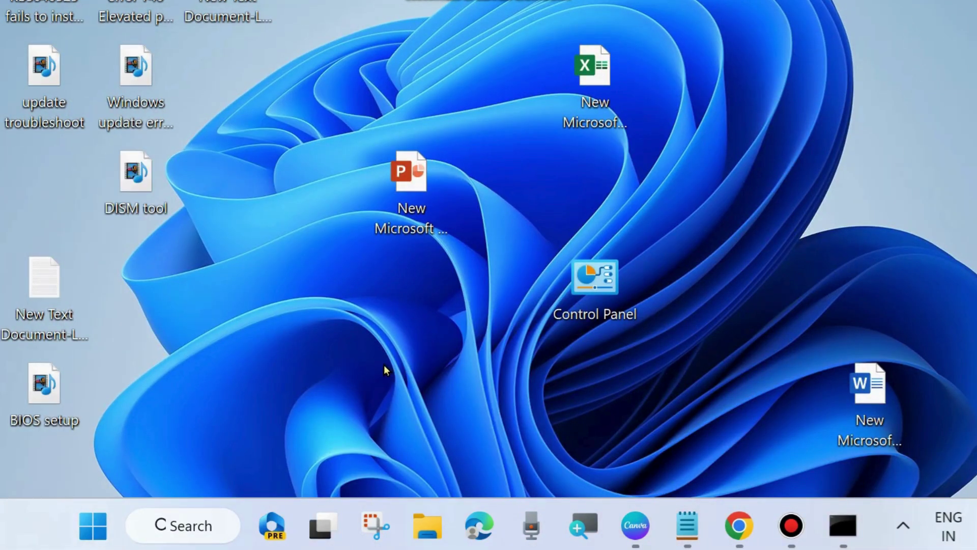
- Run services.msc from the Run dialog to open the Services console
right_click(91, 532)
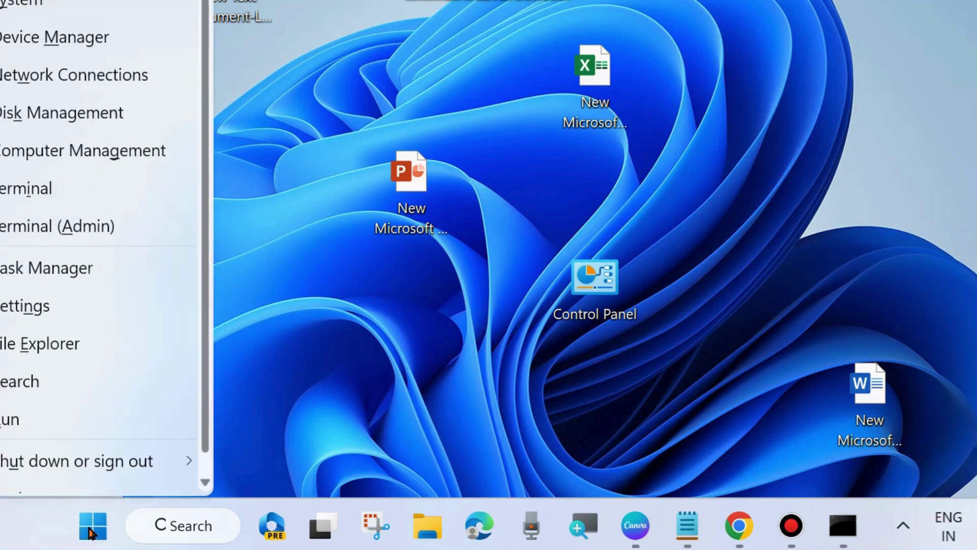
click(37, 422)
drag(114, 235, 472, 56)
text(services)
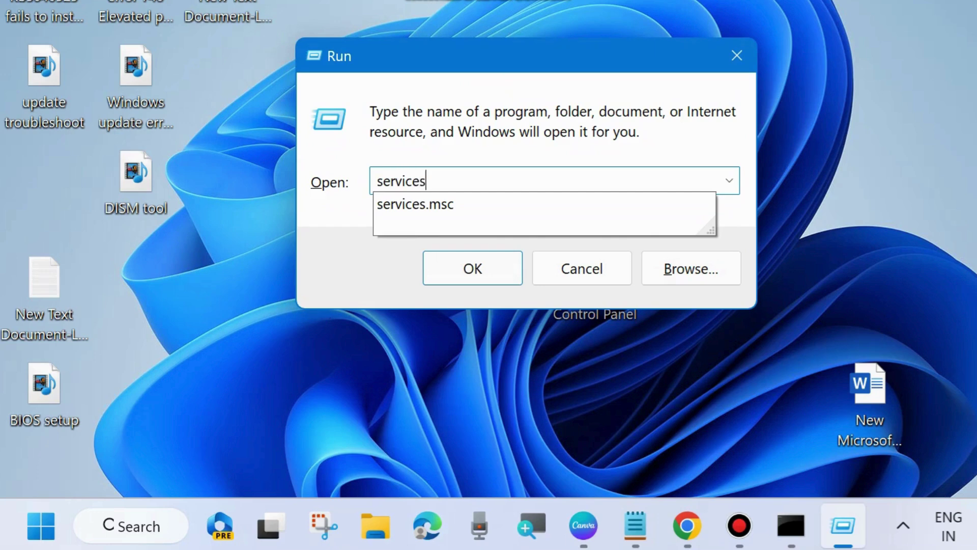
click(437, 214)
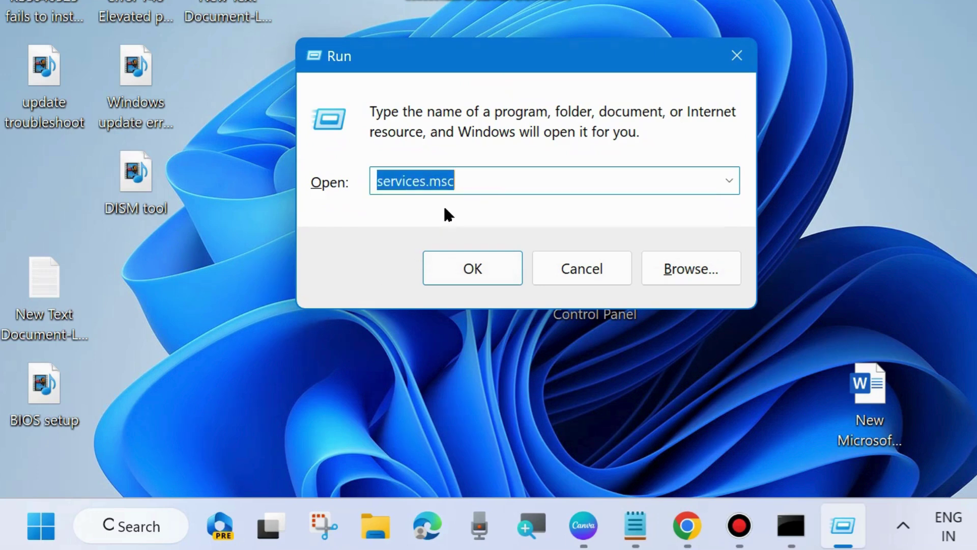
click(500, 182)
click(417, 211)
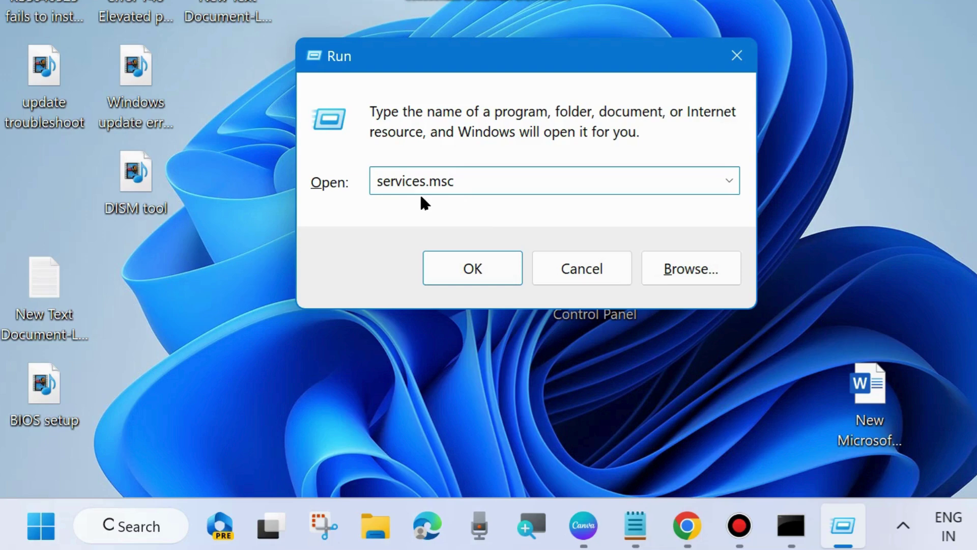
click(477, 266)
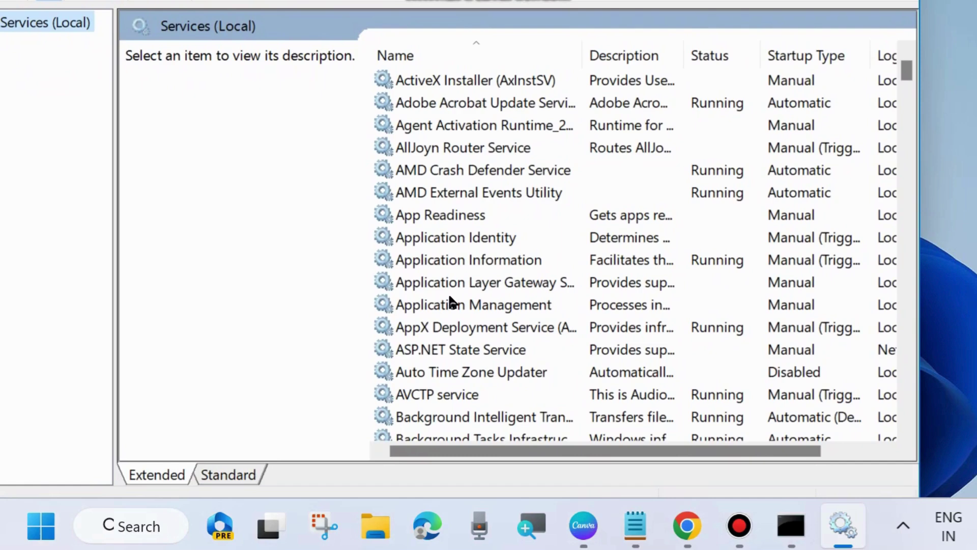
- Restart the Background Intelligent Transfer Service so it shows Running again
scroll(458, 302, down, 3)
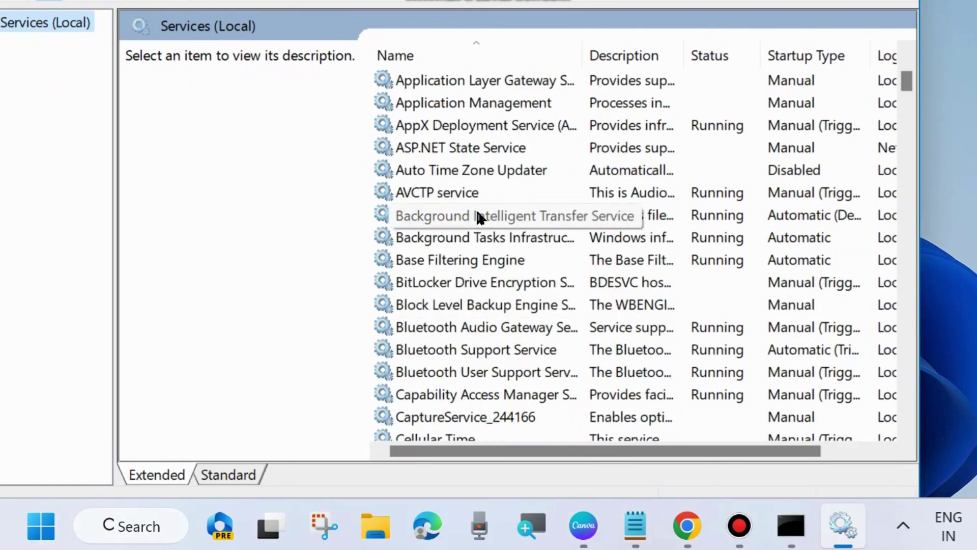
click(513, 216)
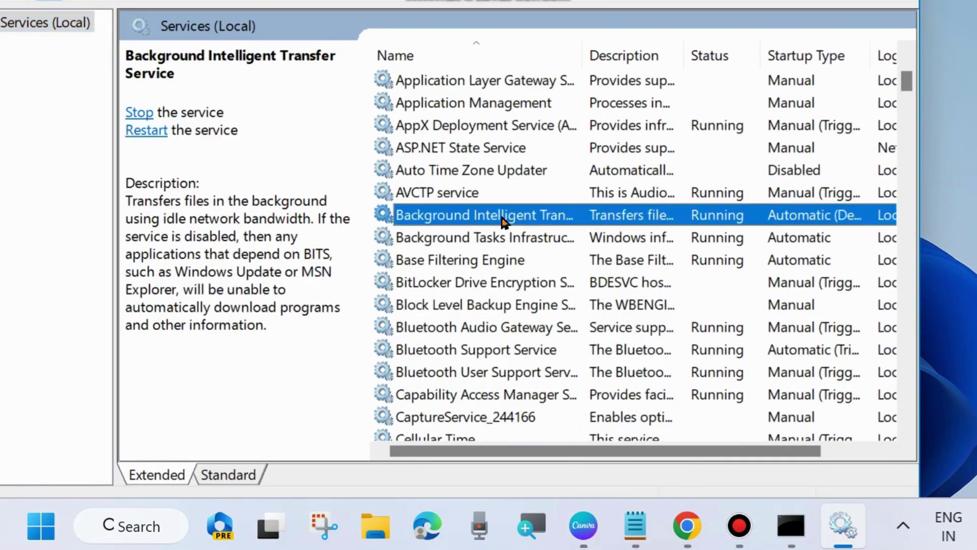
right_click(460, 220)
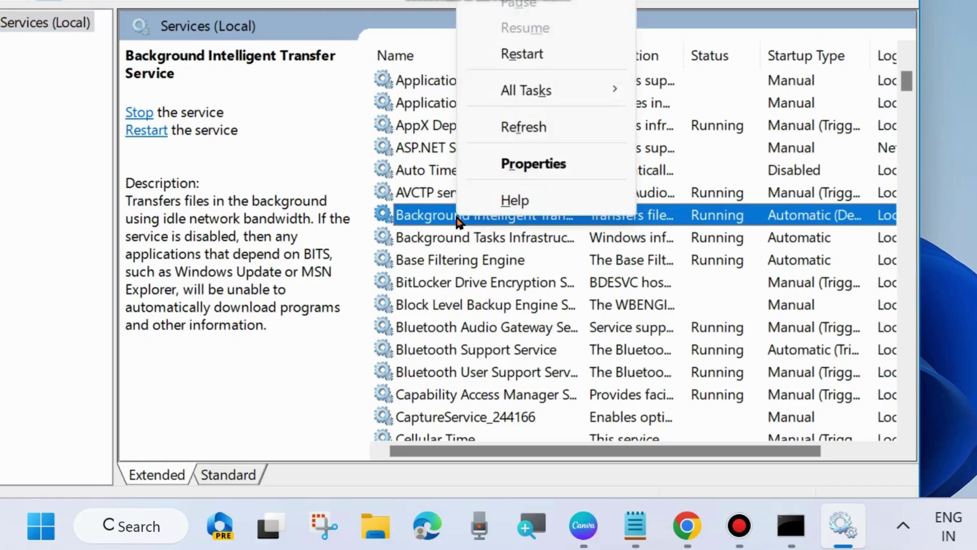
click(524, 54)
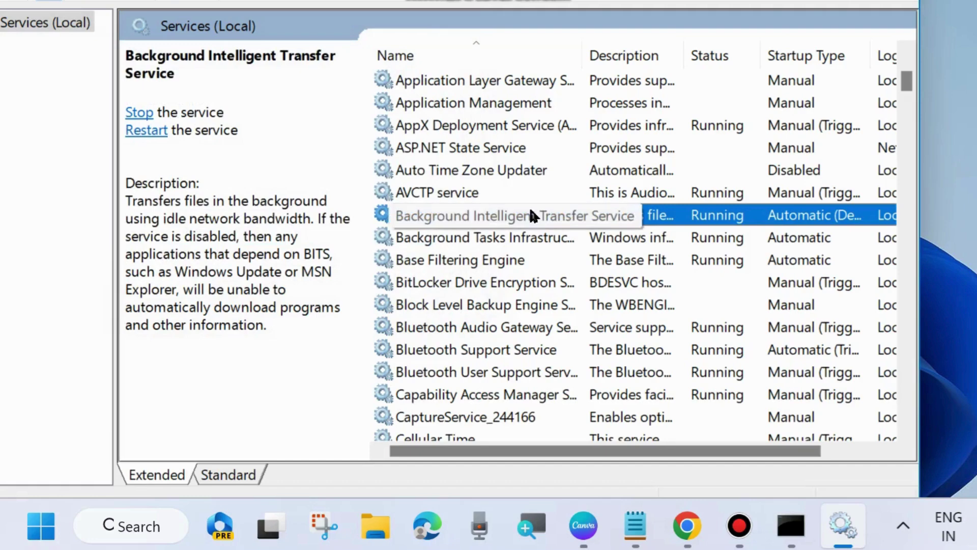
- Change the BITS startup type from Automatic (Delayed Start) to Automatic and apply it
double_click(525, 216)
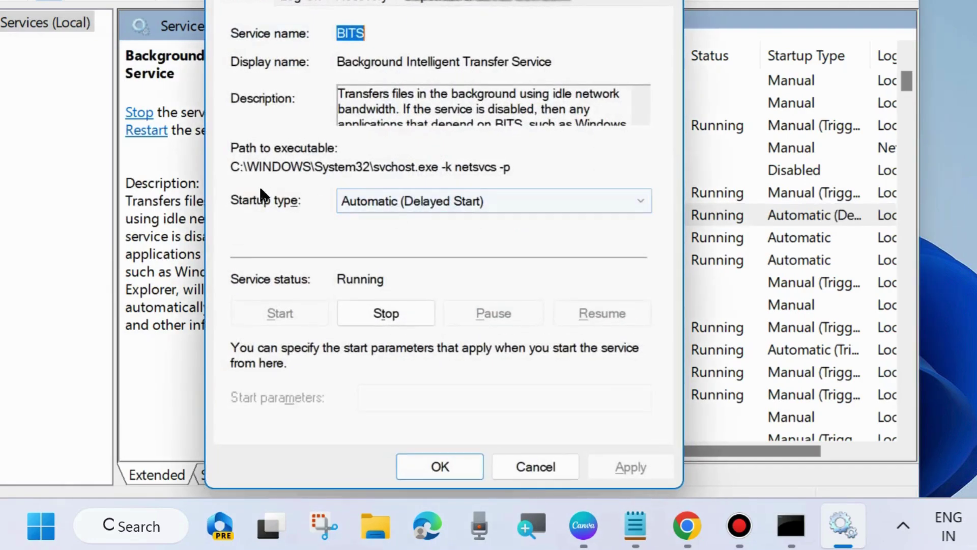
click(463, 202)
click(399, 238)
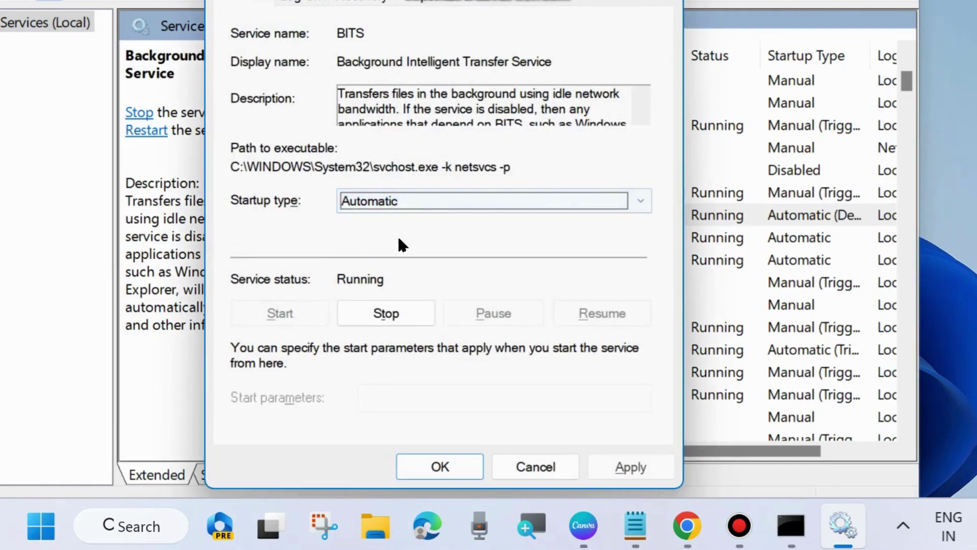
click(625, 467)
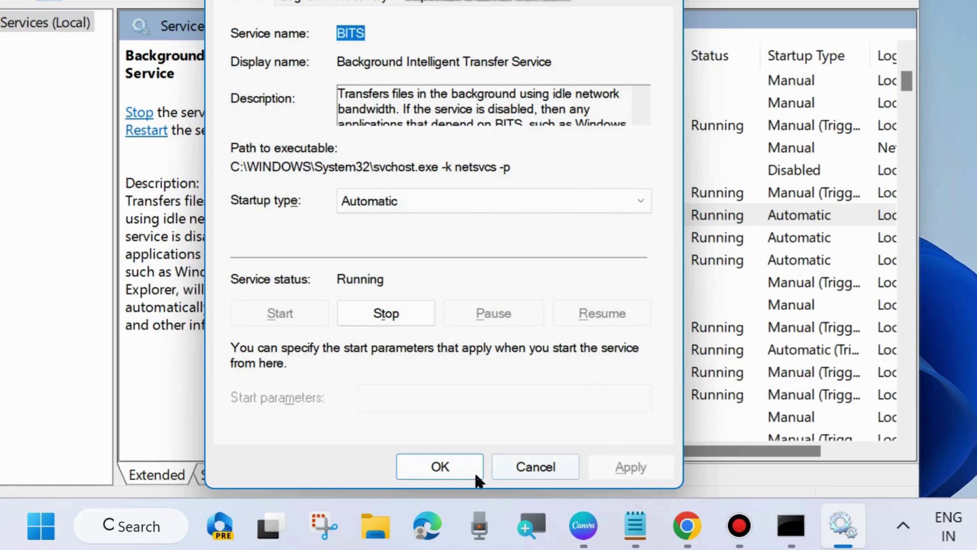
click(438, 467)
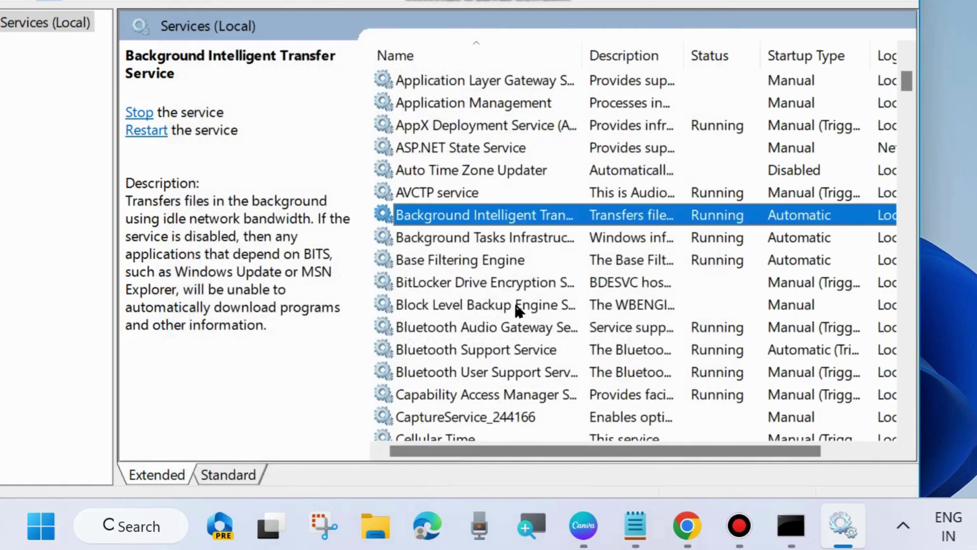
scroll(502, 308, down, 6)
scroll(503, 309, down, 5)
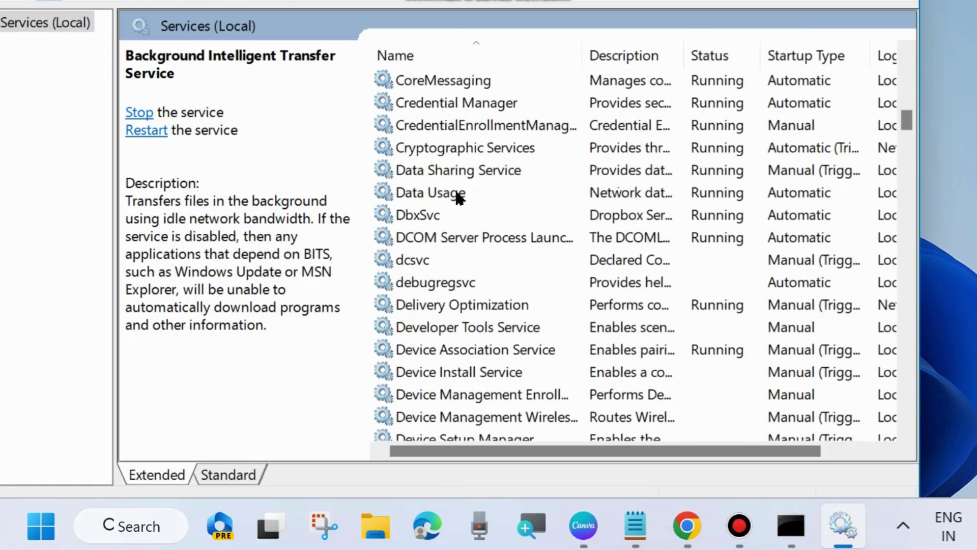
- Restart the Cryptographic Services service
click(450, 153)
right_click(461, 153)
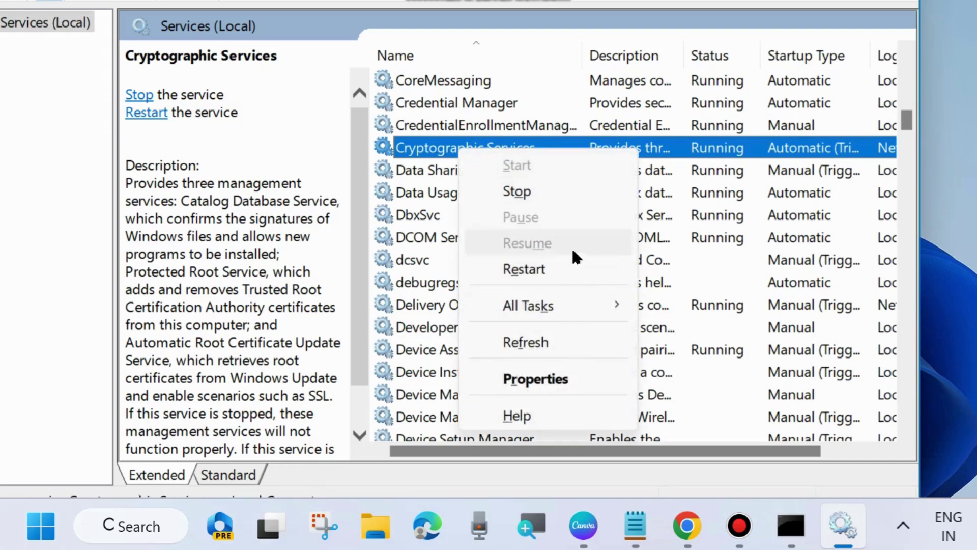
click(525, 269)
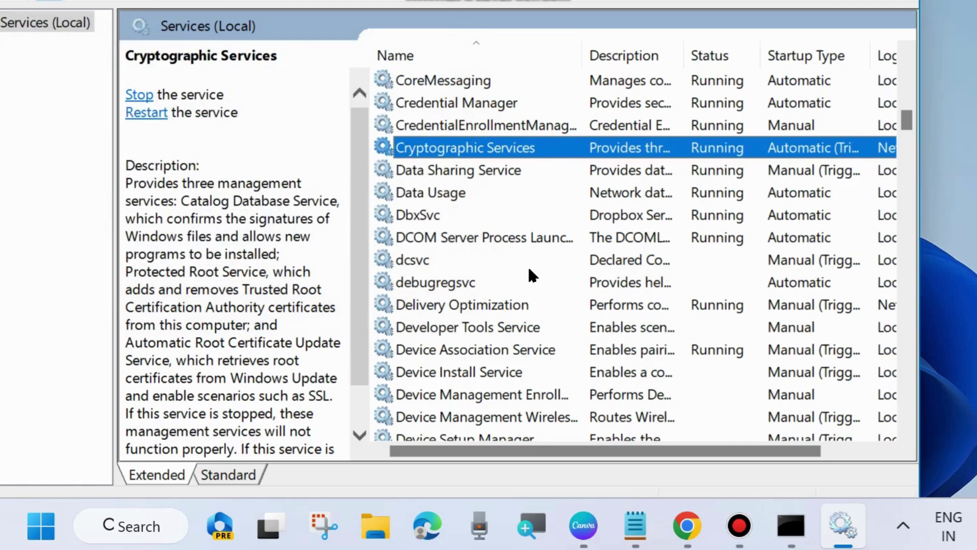
- Confirm Cryptographic Services keeps Automatic startup, then scroll further down the services list
double_click(497, 149)
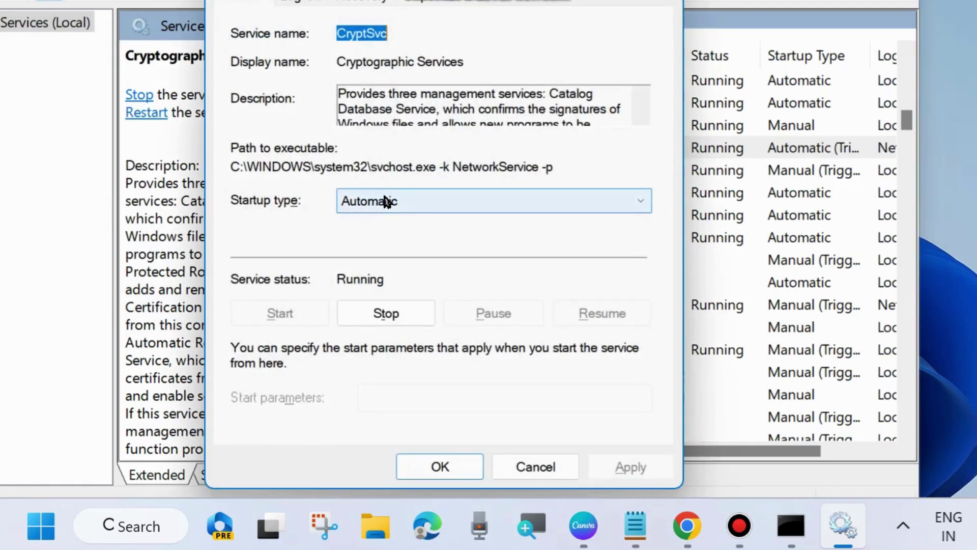
click(454, 460)
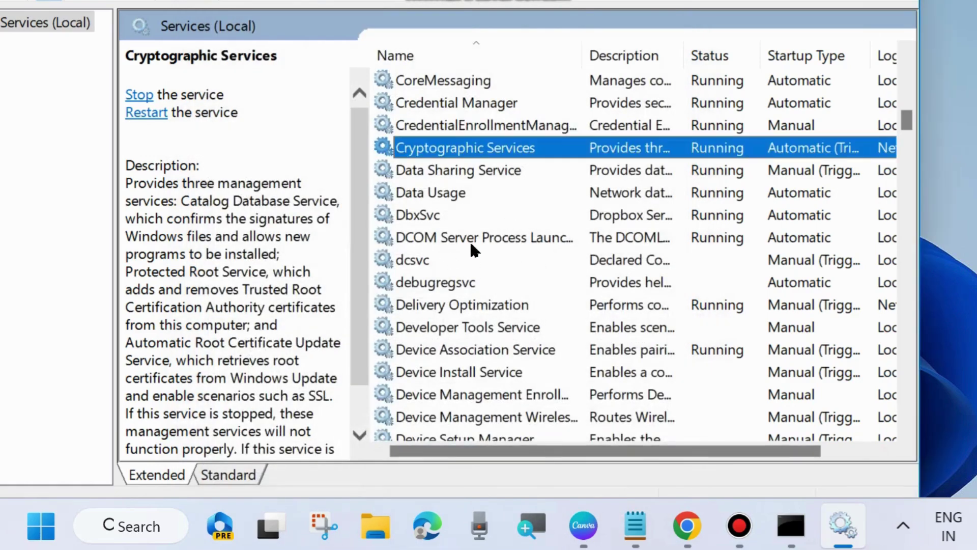
scroll(483, 291, down, 1)
scroll(483, 293, down, 18)
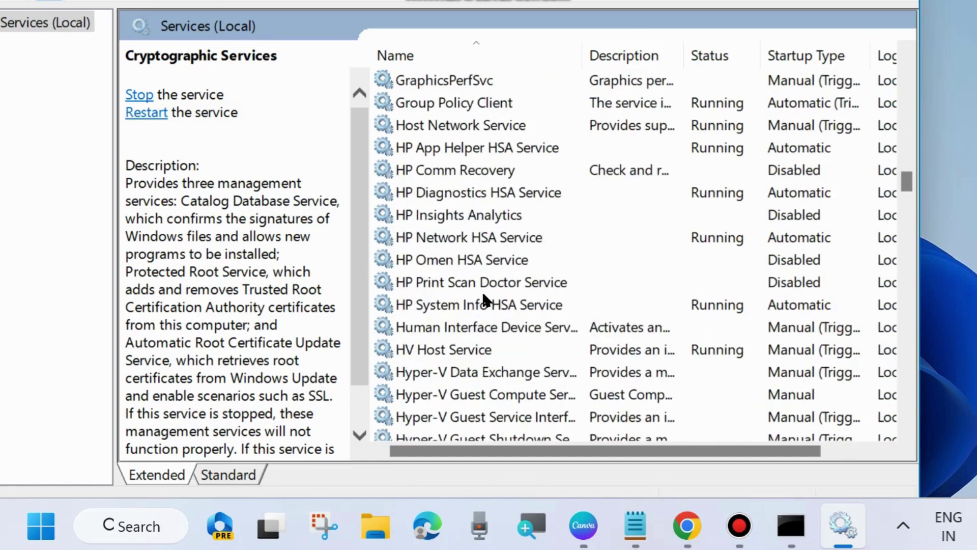
scroll(554, 316, down, 15)
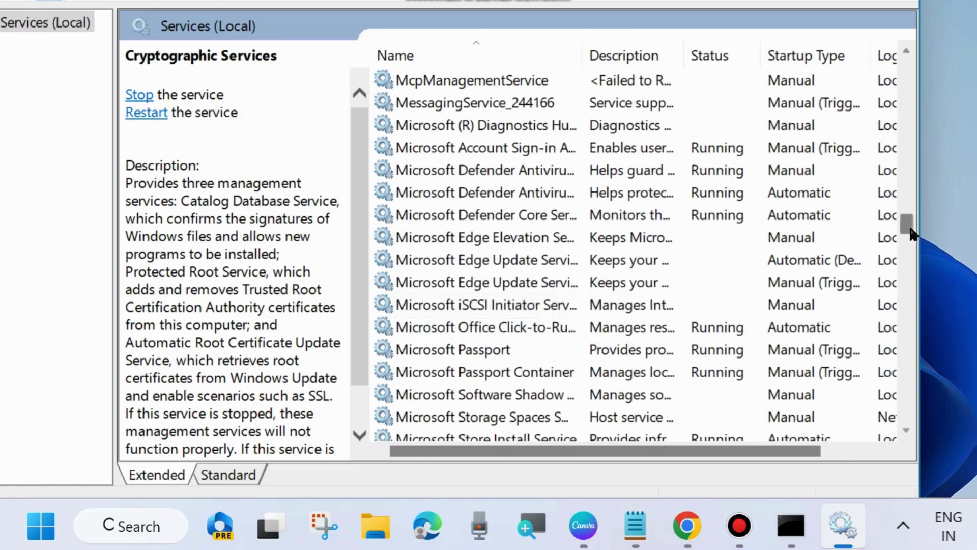
drag(908, 305, 904, 396)
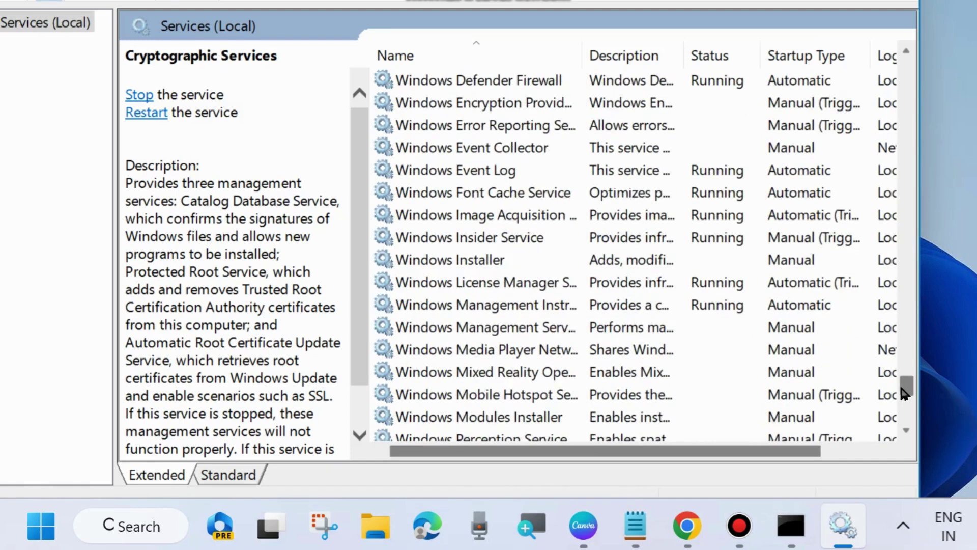
- Start the stopped Windows Installer service and confirm it shows Running, startup left Manual
click(450, 262)
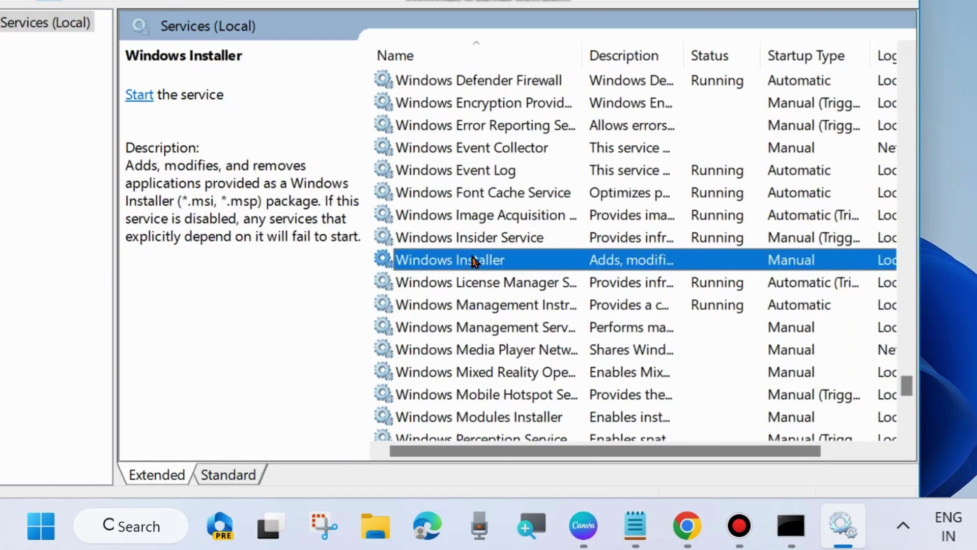
right_click(466, 257)
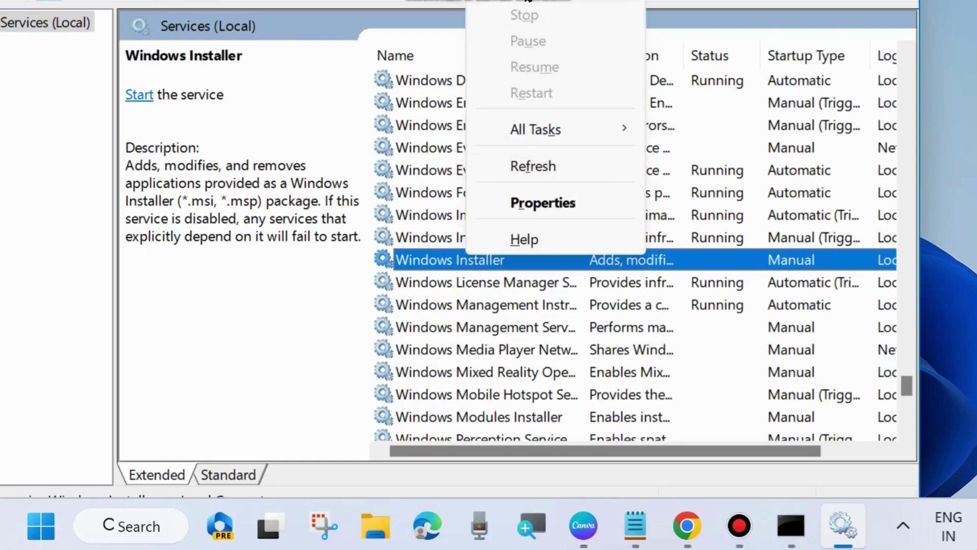
click(523, 2)
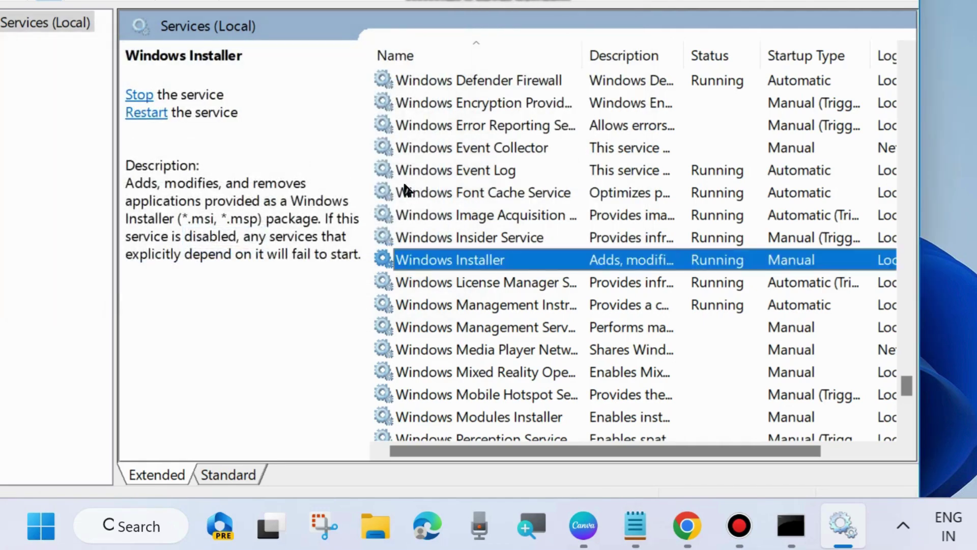
double_click(468, 263)
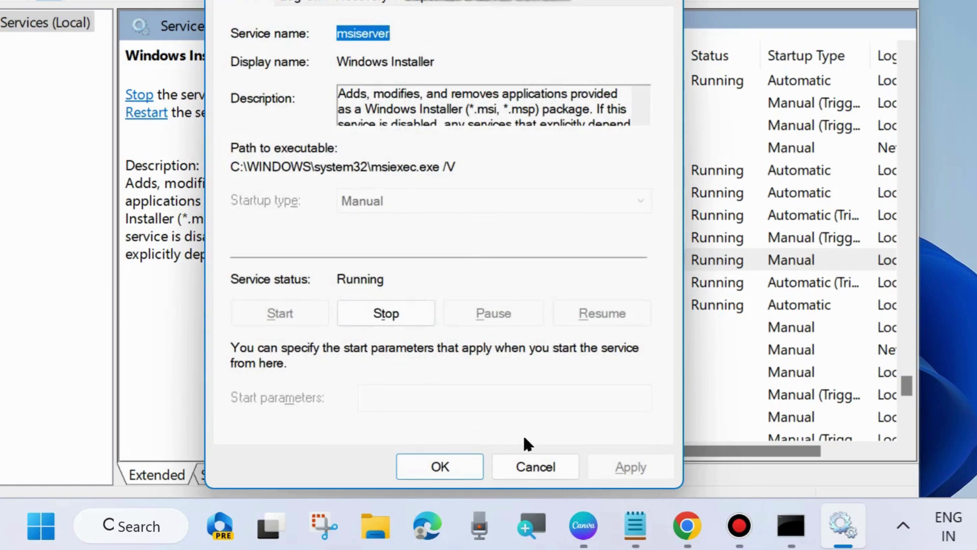
click(438, 465)
scroll(477, 320, down, 4)
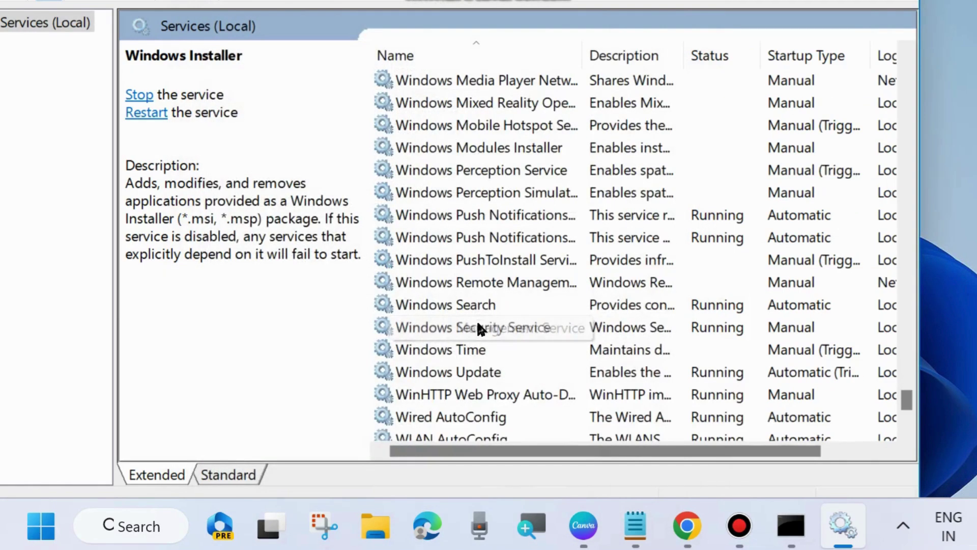
- Restart Windows Update, confirm its Automatic startup, and close the Services console
scroll(478, 320, down, 3)
click(434, 173)
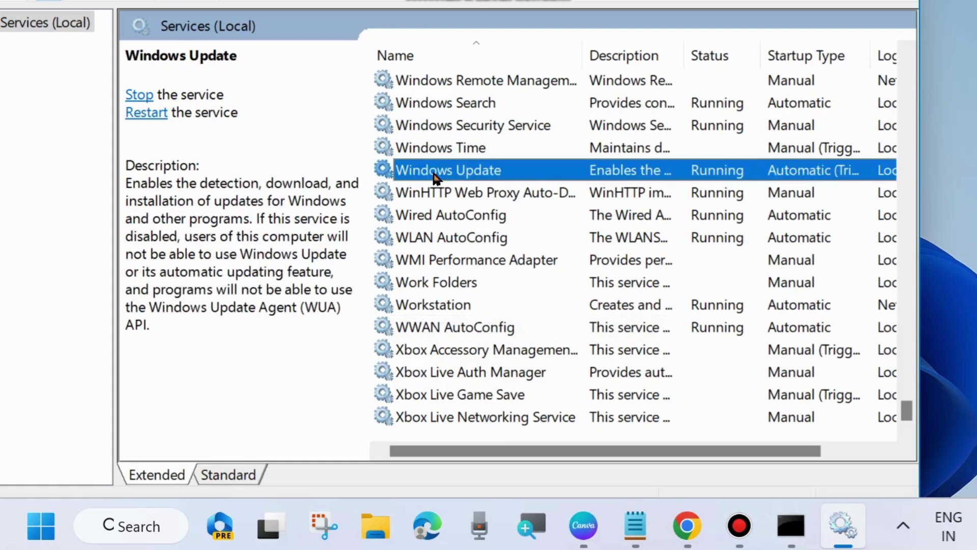
right_click(427, 175)
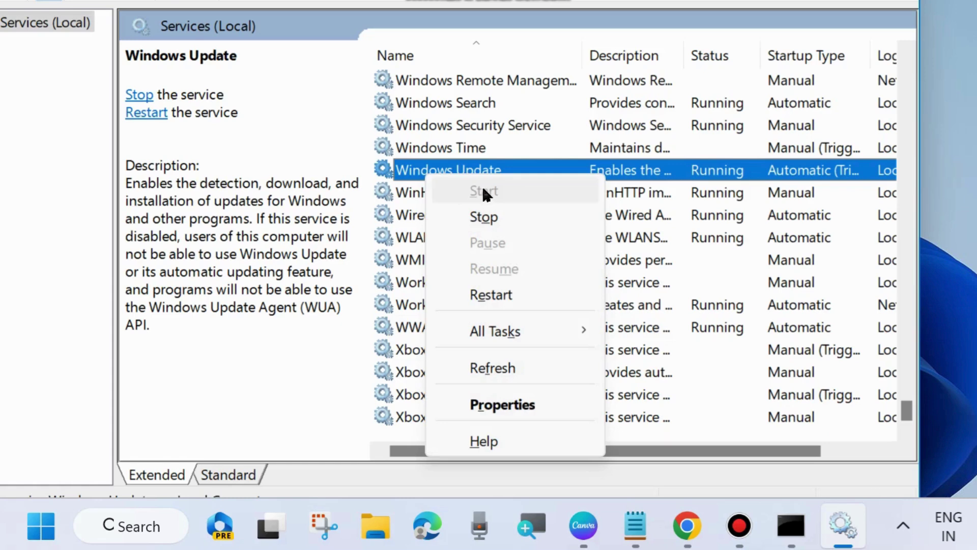
click(498, 295)
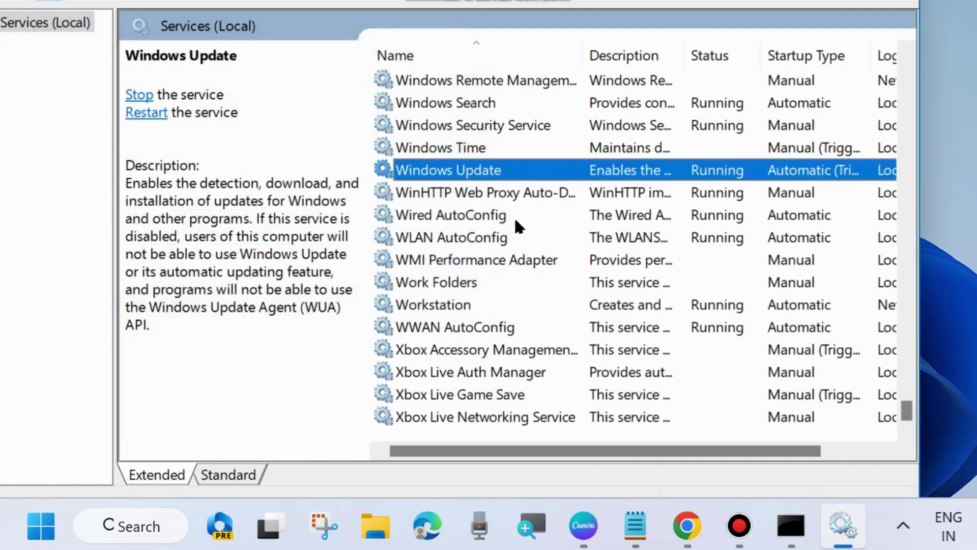
double_click(464, 174)
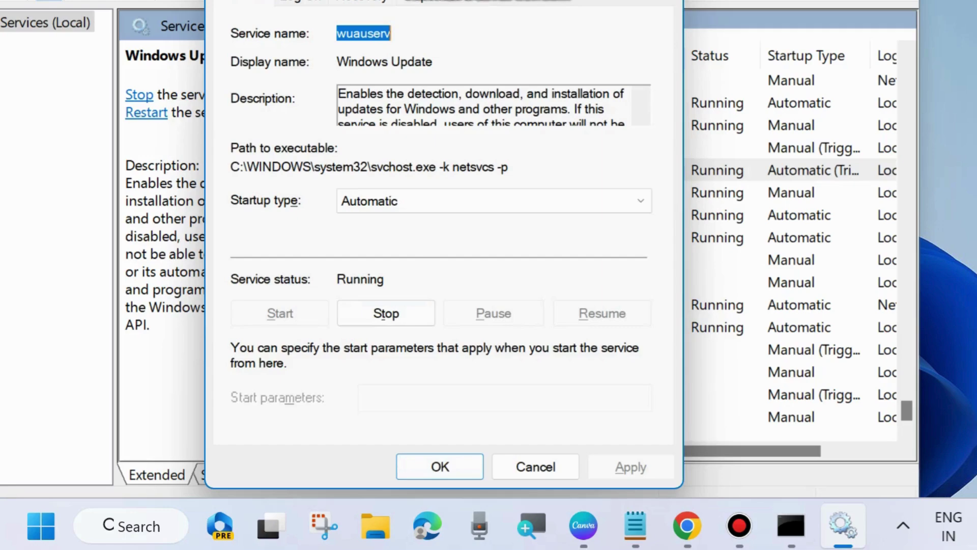
key(Return)
key(alt+F4)
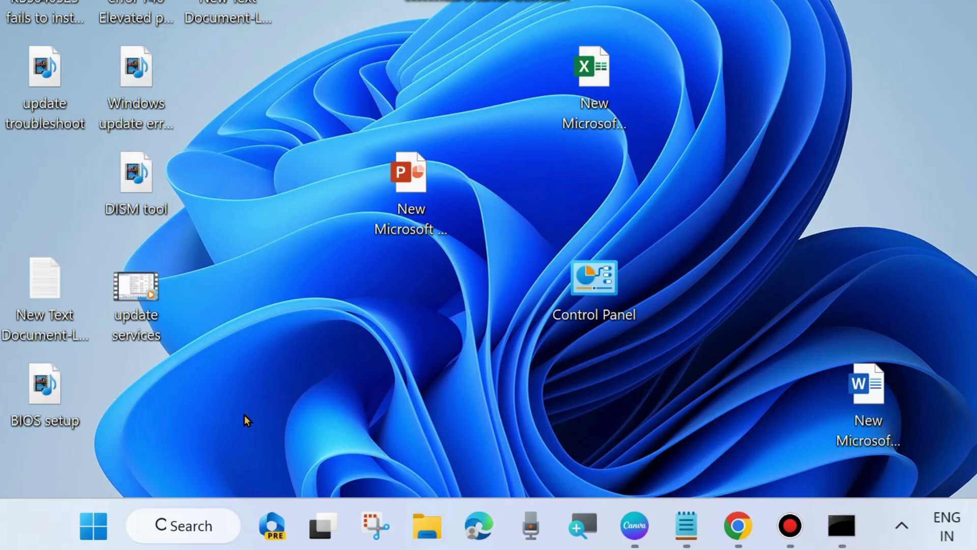
- Launch Command Prompt as administrator via 'cmd' search and erase the leftover sfc /scannow text
click(177, 522)
text(cmd)
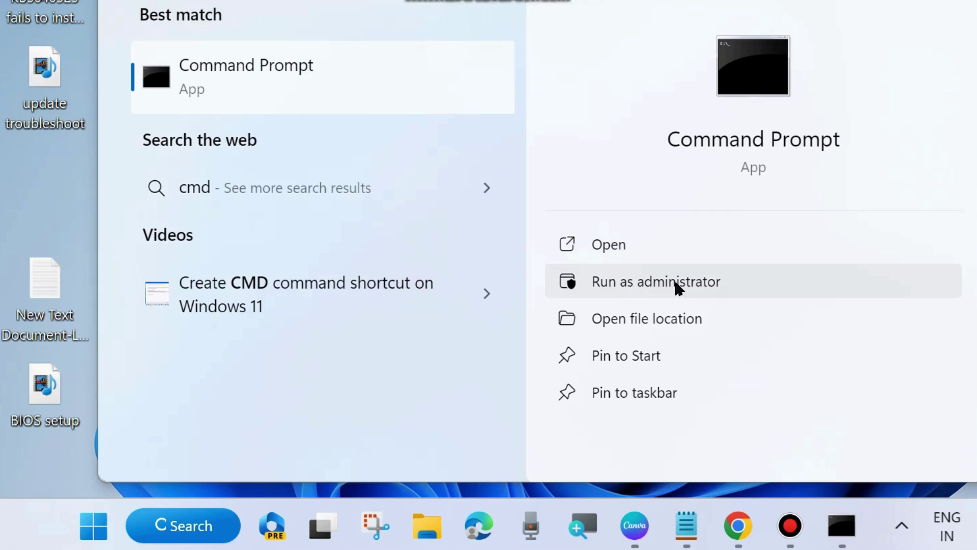
click(840, 525)
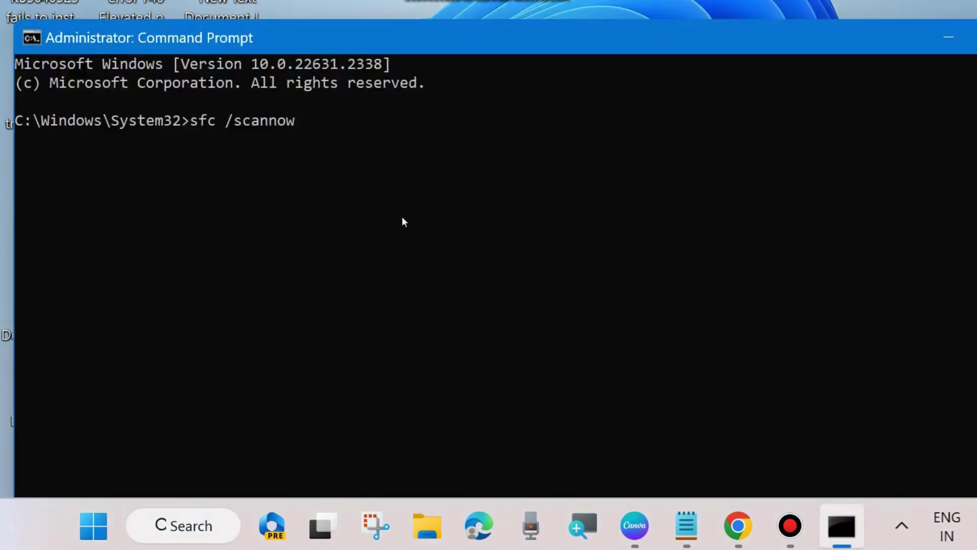
key(BackSpace)
key(BackSpace)
key(BackSpace)
key(BackSpace)
key(BackSpace)
key(BackSpace)
key(BackSpace)
key(BackSpace)
key(BackSpace)
key(BackSpace)
key(BackSpace)
key(BackSpace)
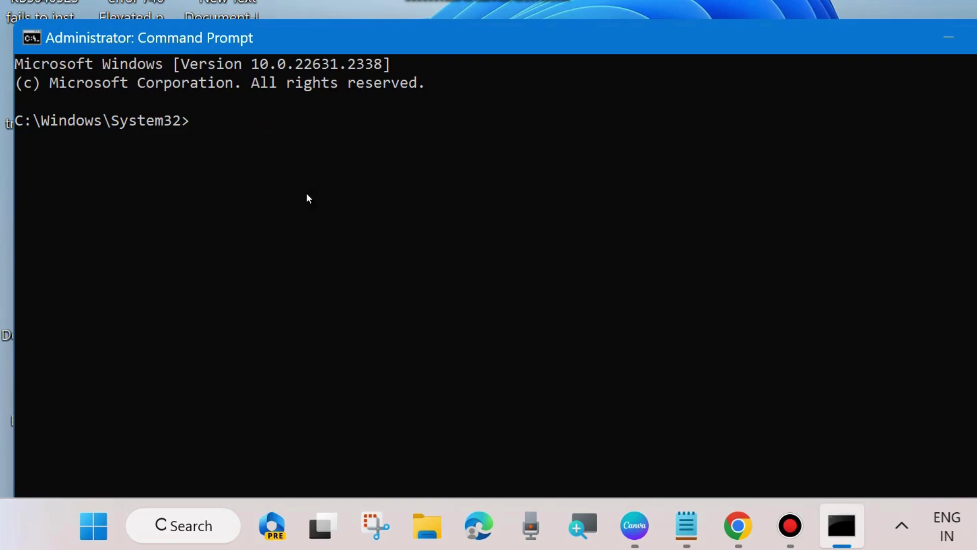
- Place Notepad beside the admin prompt and select the net stop wuauserv, cryptSvc, bits, msiserver lines
click(686, 526)
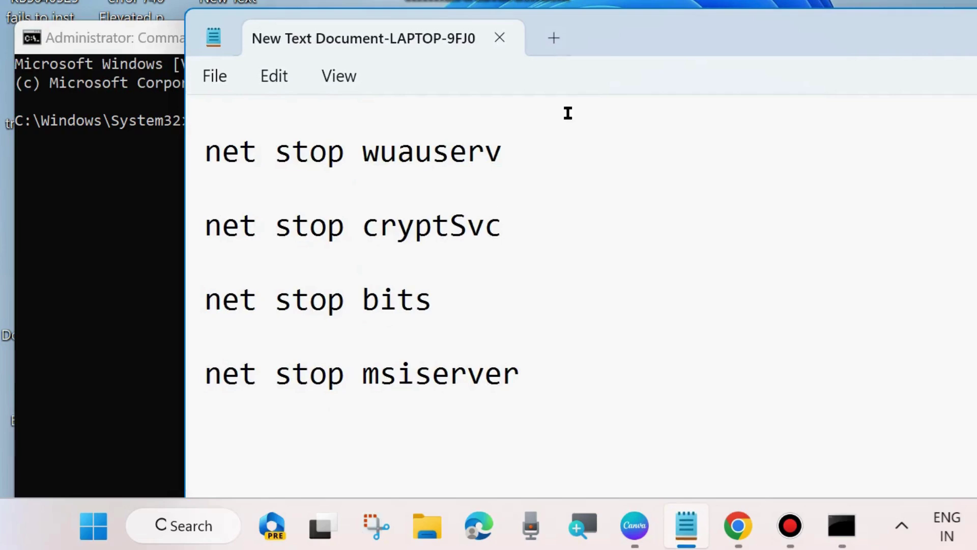
drag(593, 39, 769, 26)
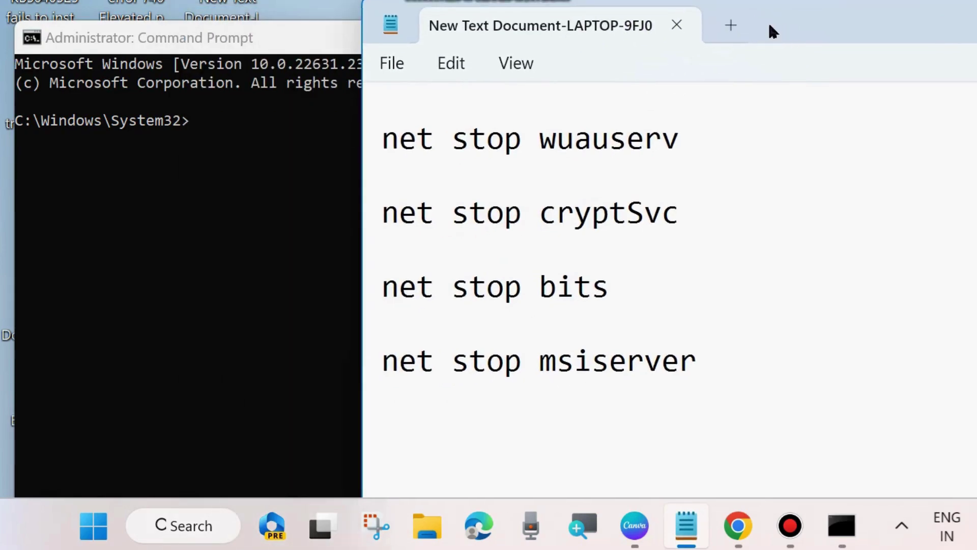
triple_click(368, 150)
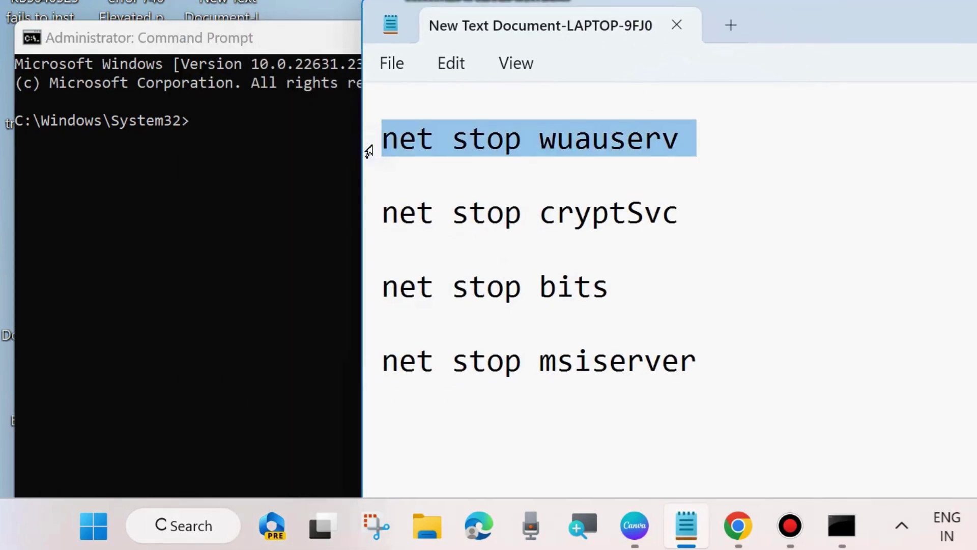
triple_click(363, 218)
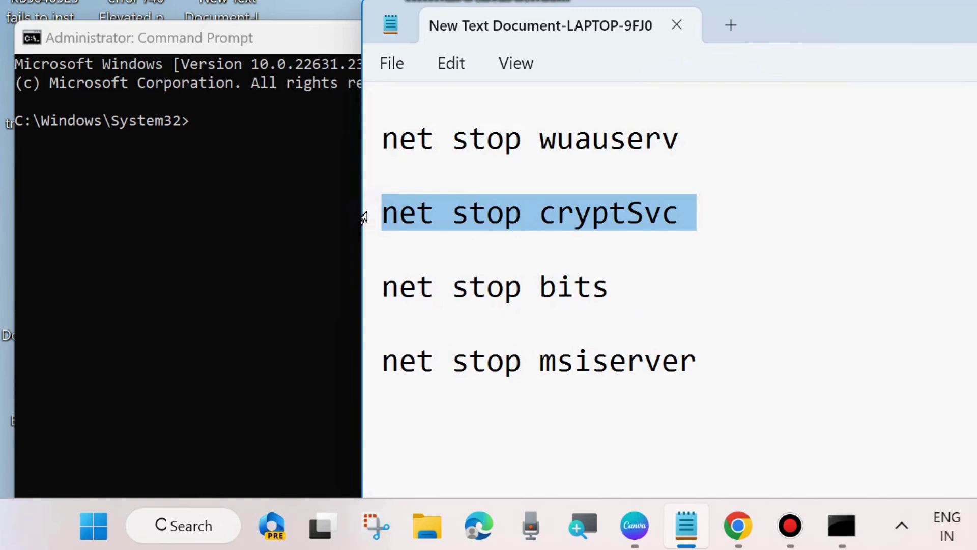
triple_click(365, 291)
triple_click(366, 364)
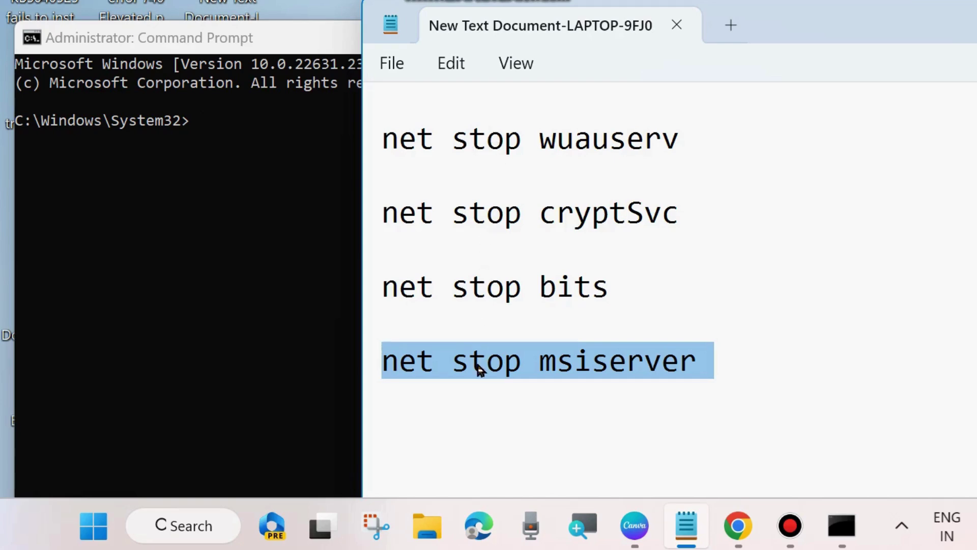
- Select the ren commands renaming SoftwareDistribution and catroot2 to .old copies in Notepad
scroll(489, 287, down, 3)
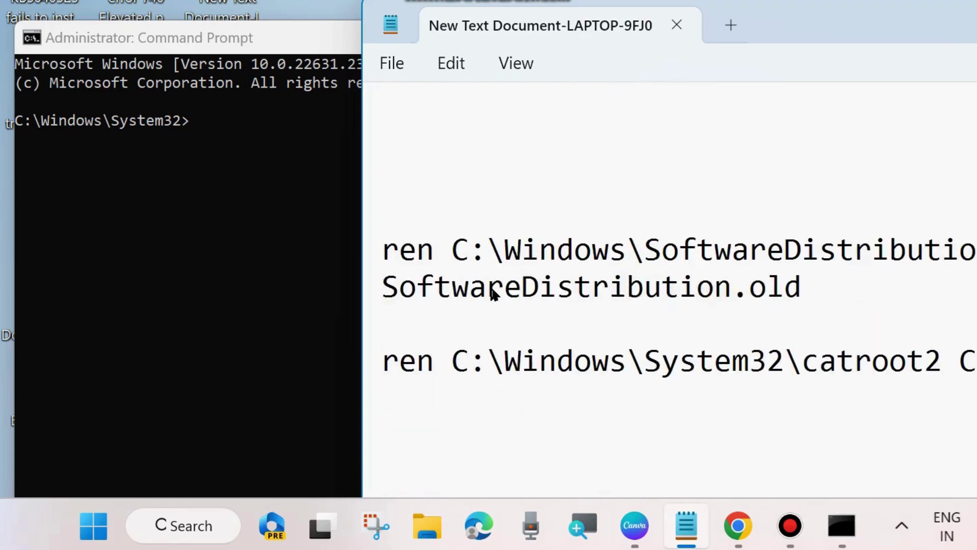
drag(829, 19, 624, 5)
drag(161, 249, 159, 273)
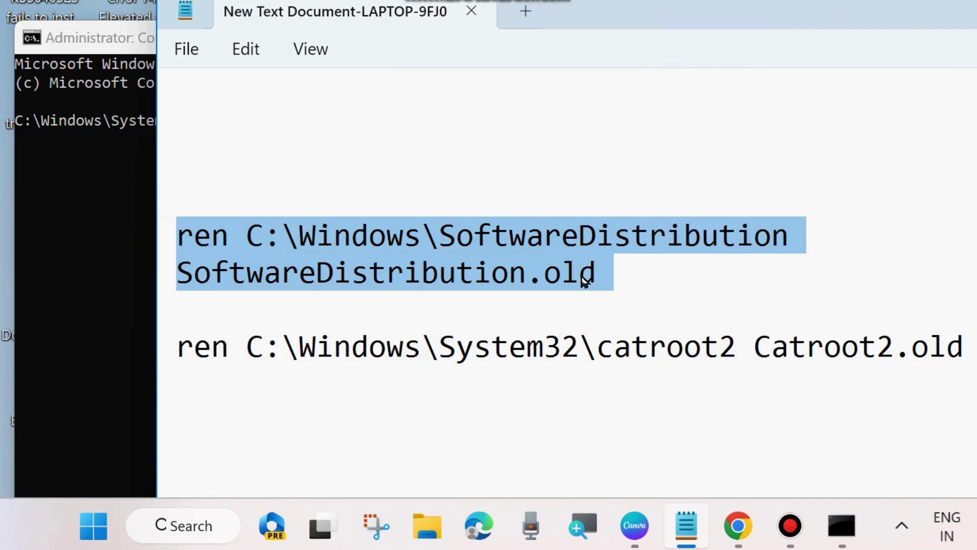
triple_click(155, 355)
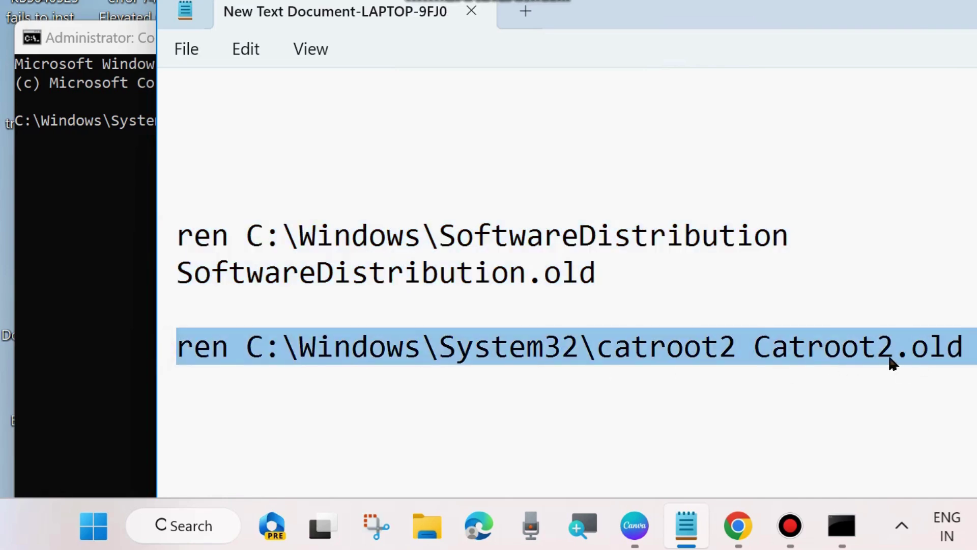
drag(558, 37, 705, 0)
- Select the net start wuauserv, cryptSvc, bits and msiserver lines in Notepad
scroll(404, 283, down, 5)
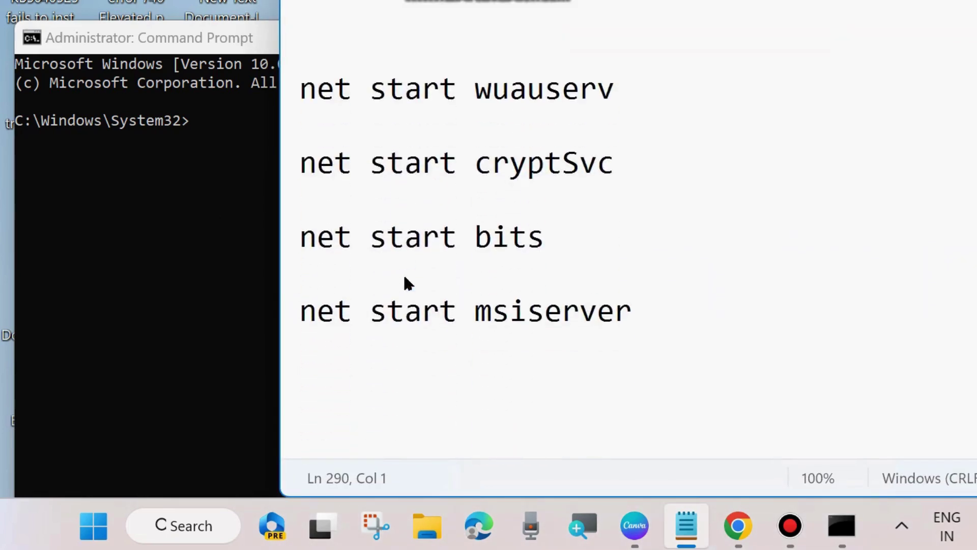
click(287, 103)
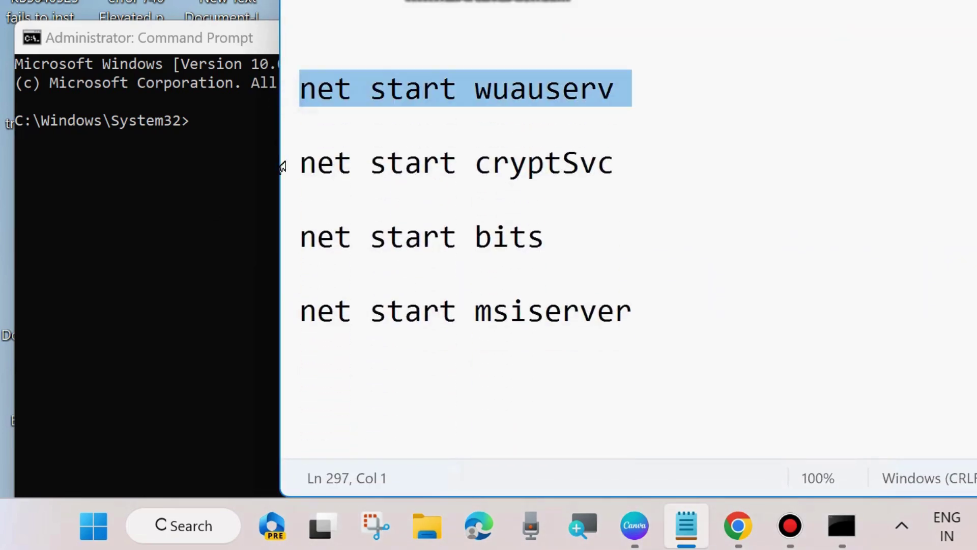
click(283, 167)
click(284, 245)
click(283, 311)
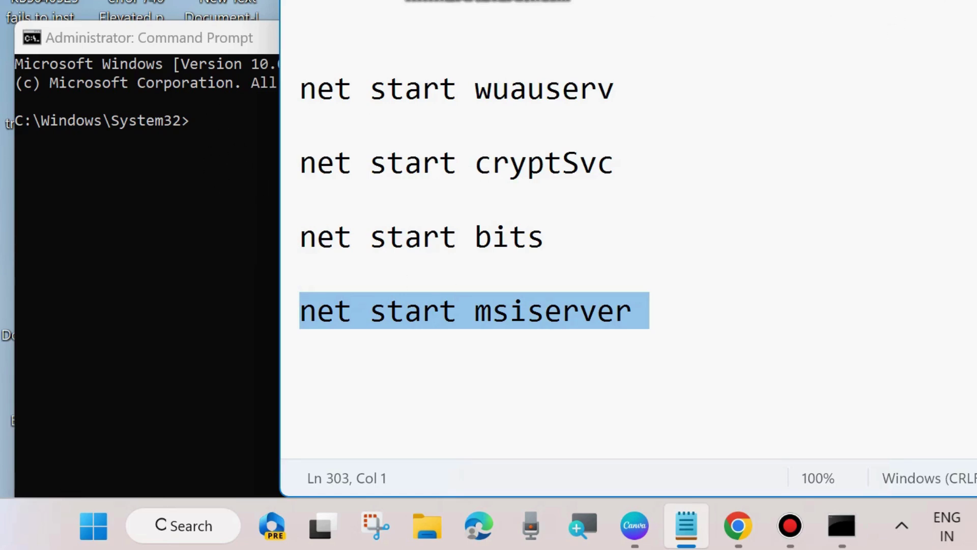
- Minimize the admin Command Prompt and show the Start menu's Shut down or sign out options
click(278, 254)
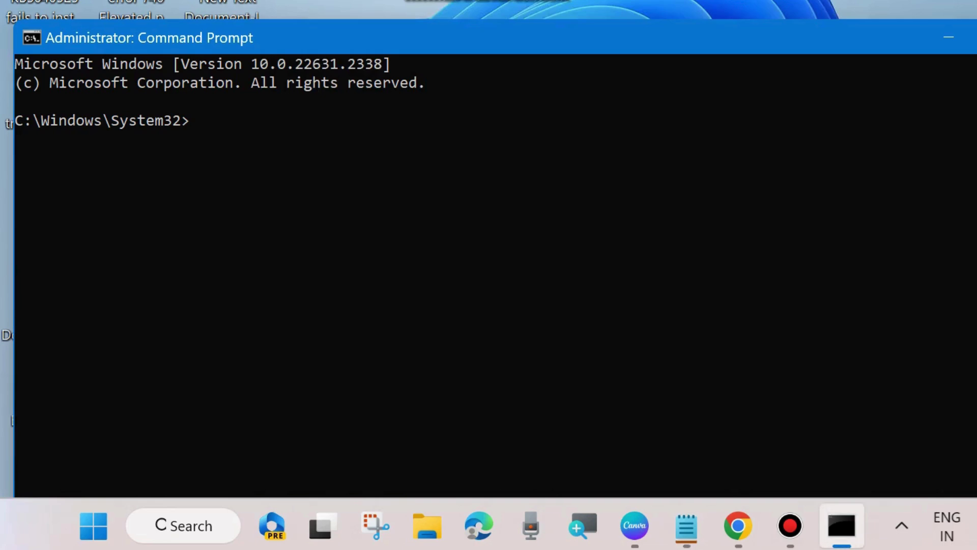
click(950, 32)
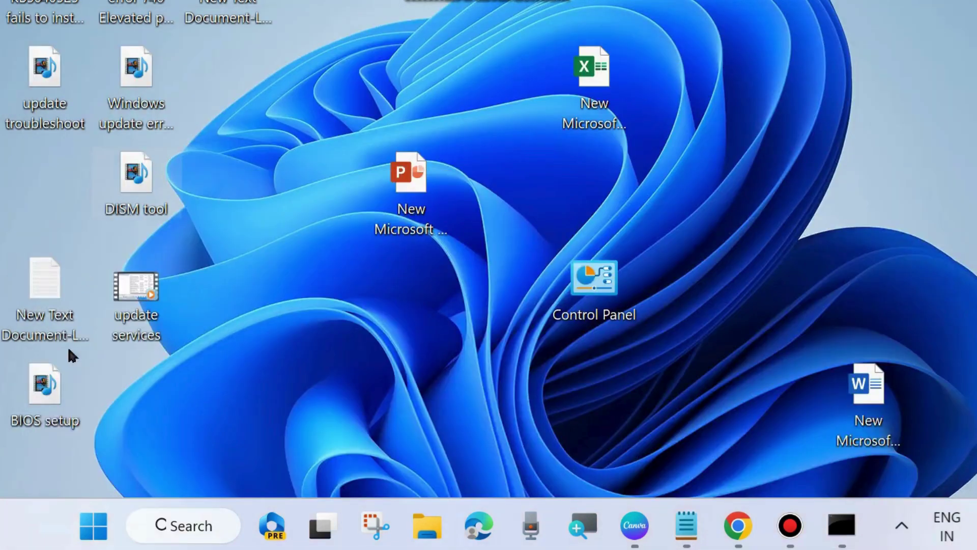
right_click(82, 527)
mouse_move(86, 458)
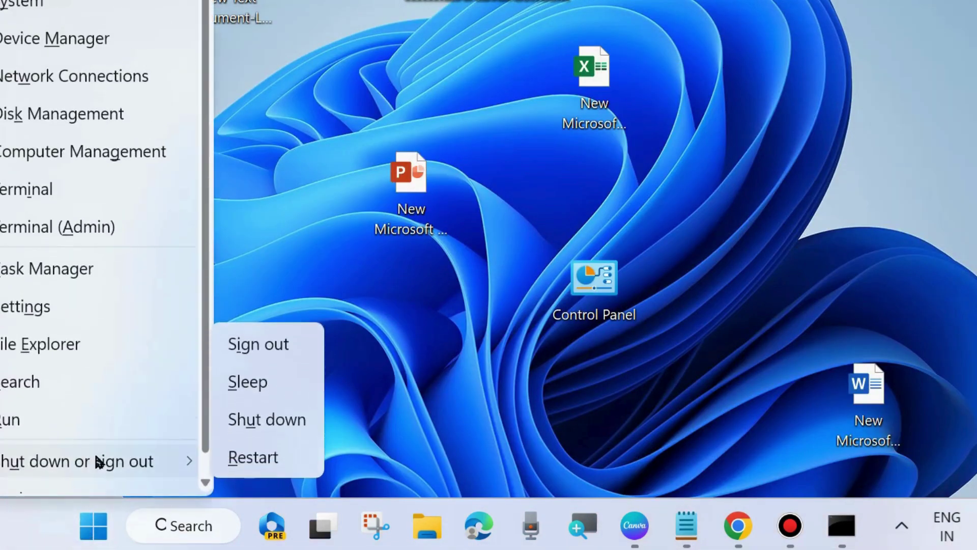